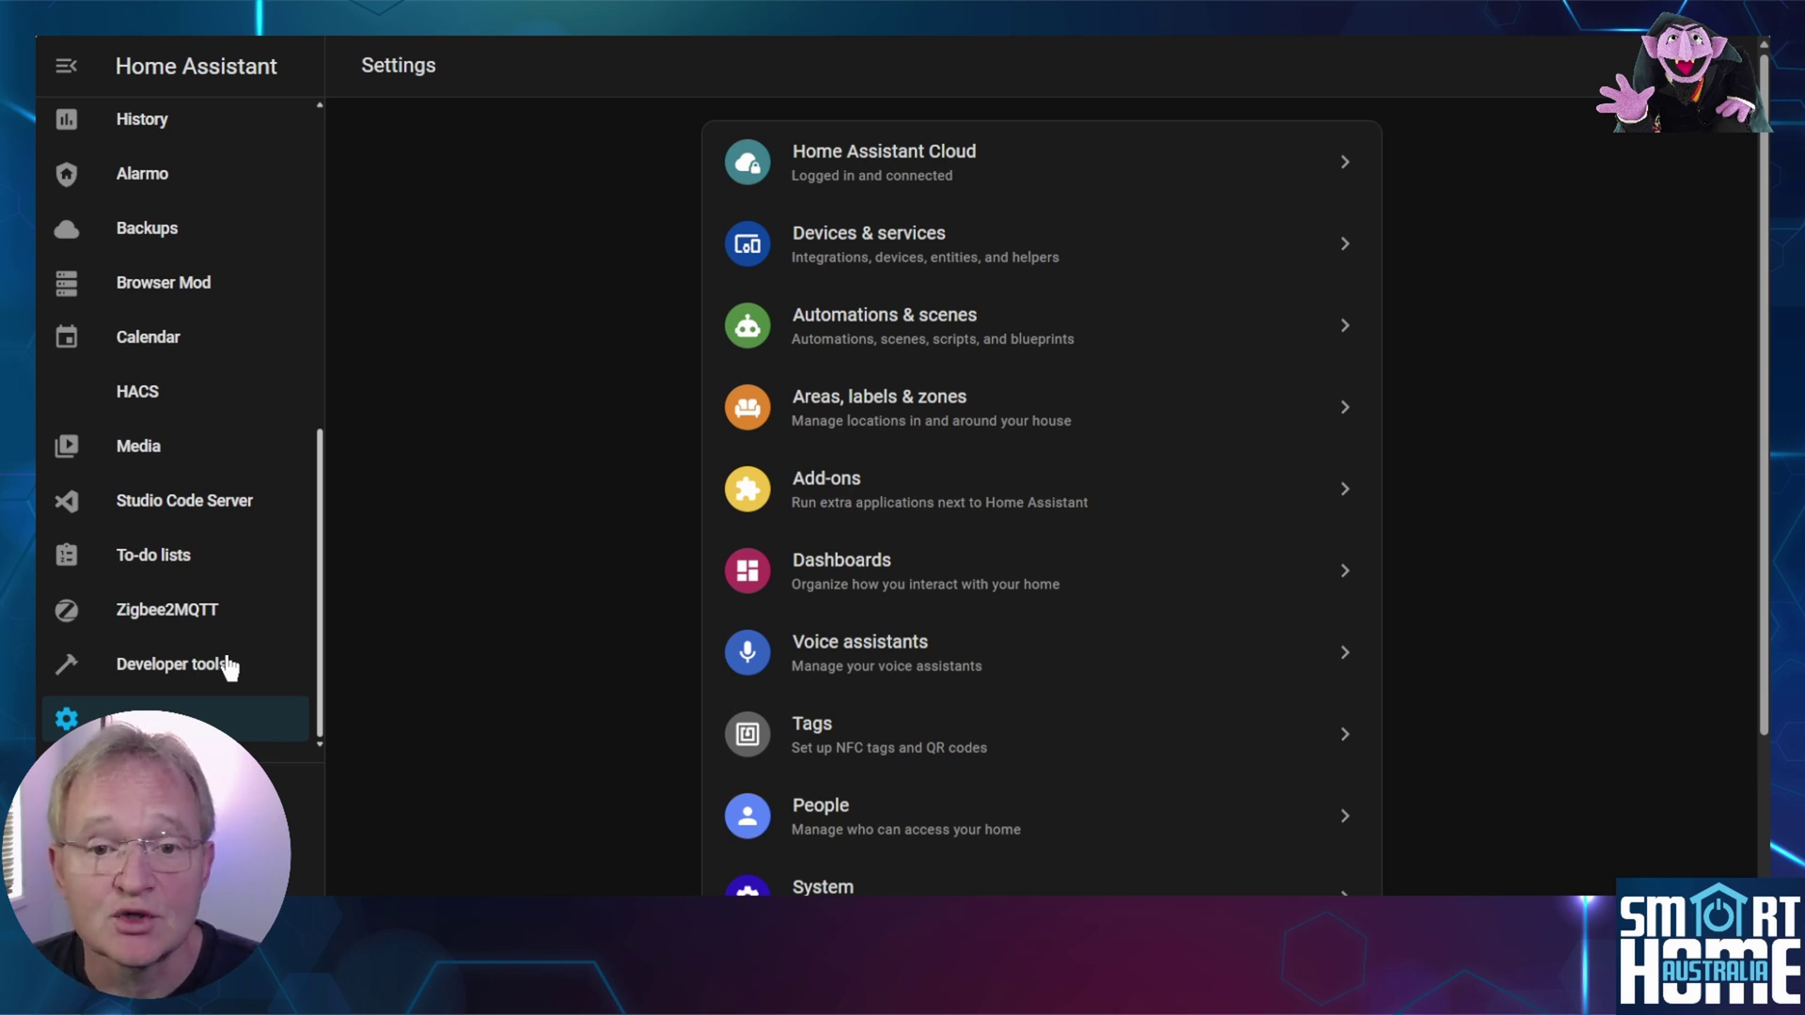
# - Filter the Developer tools States list to 'light.' entities with their attributes
pyautogui.click(228, 667)
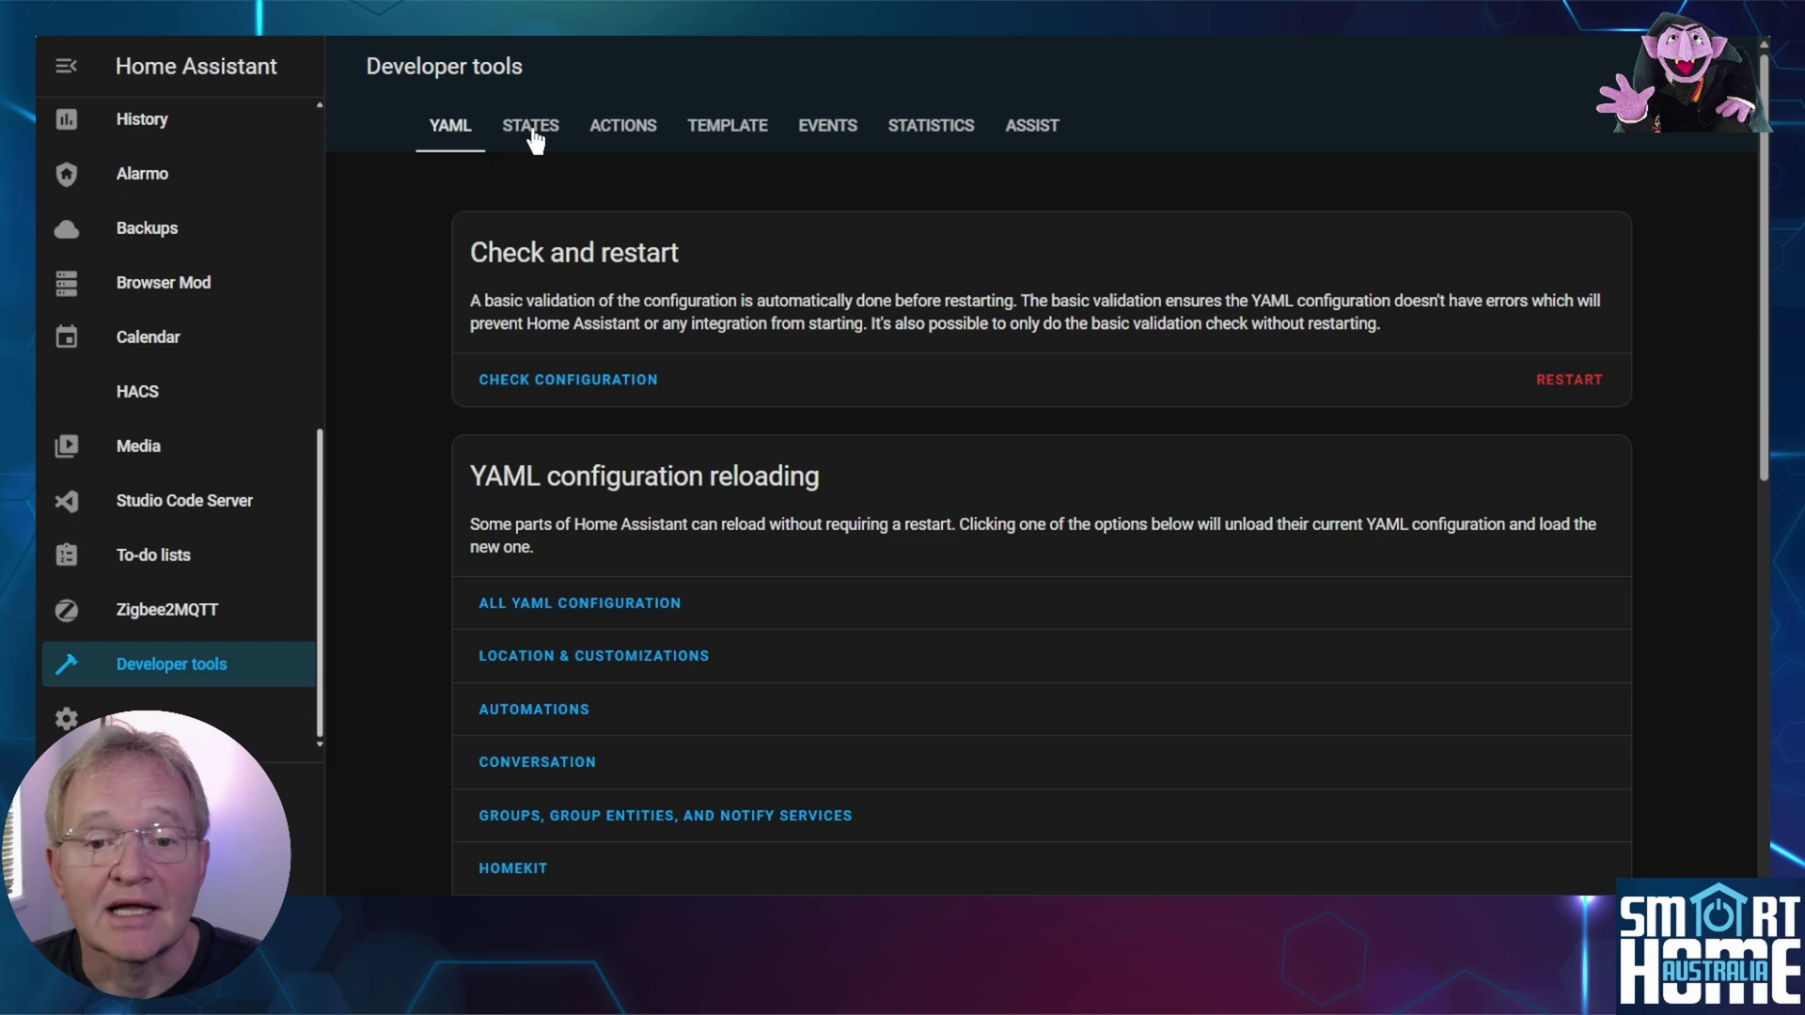
pyautogui.click(532, 129)
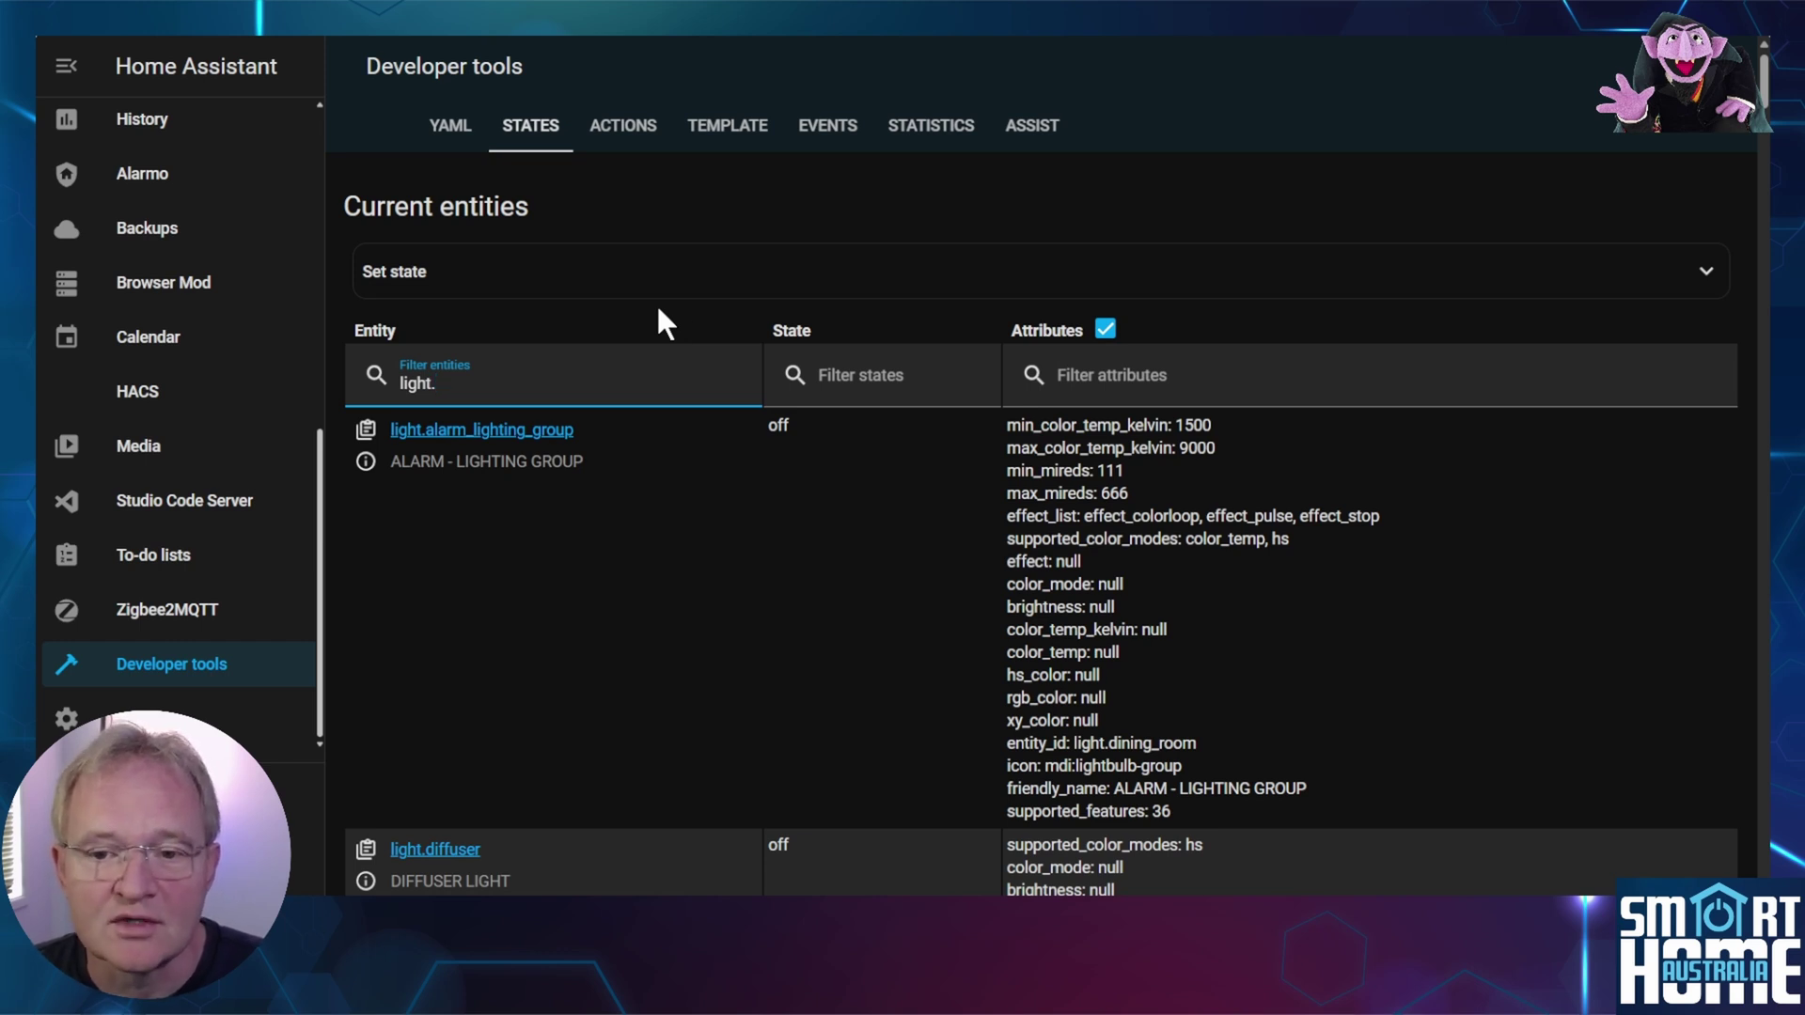
pyautogui.click(658, 310)
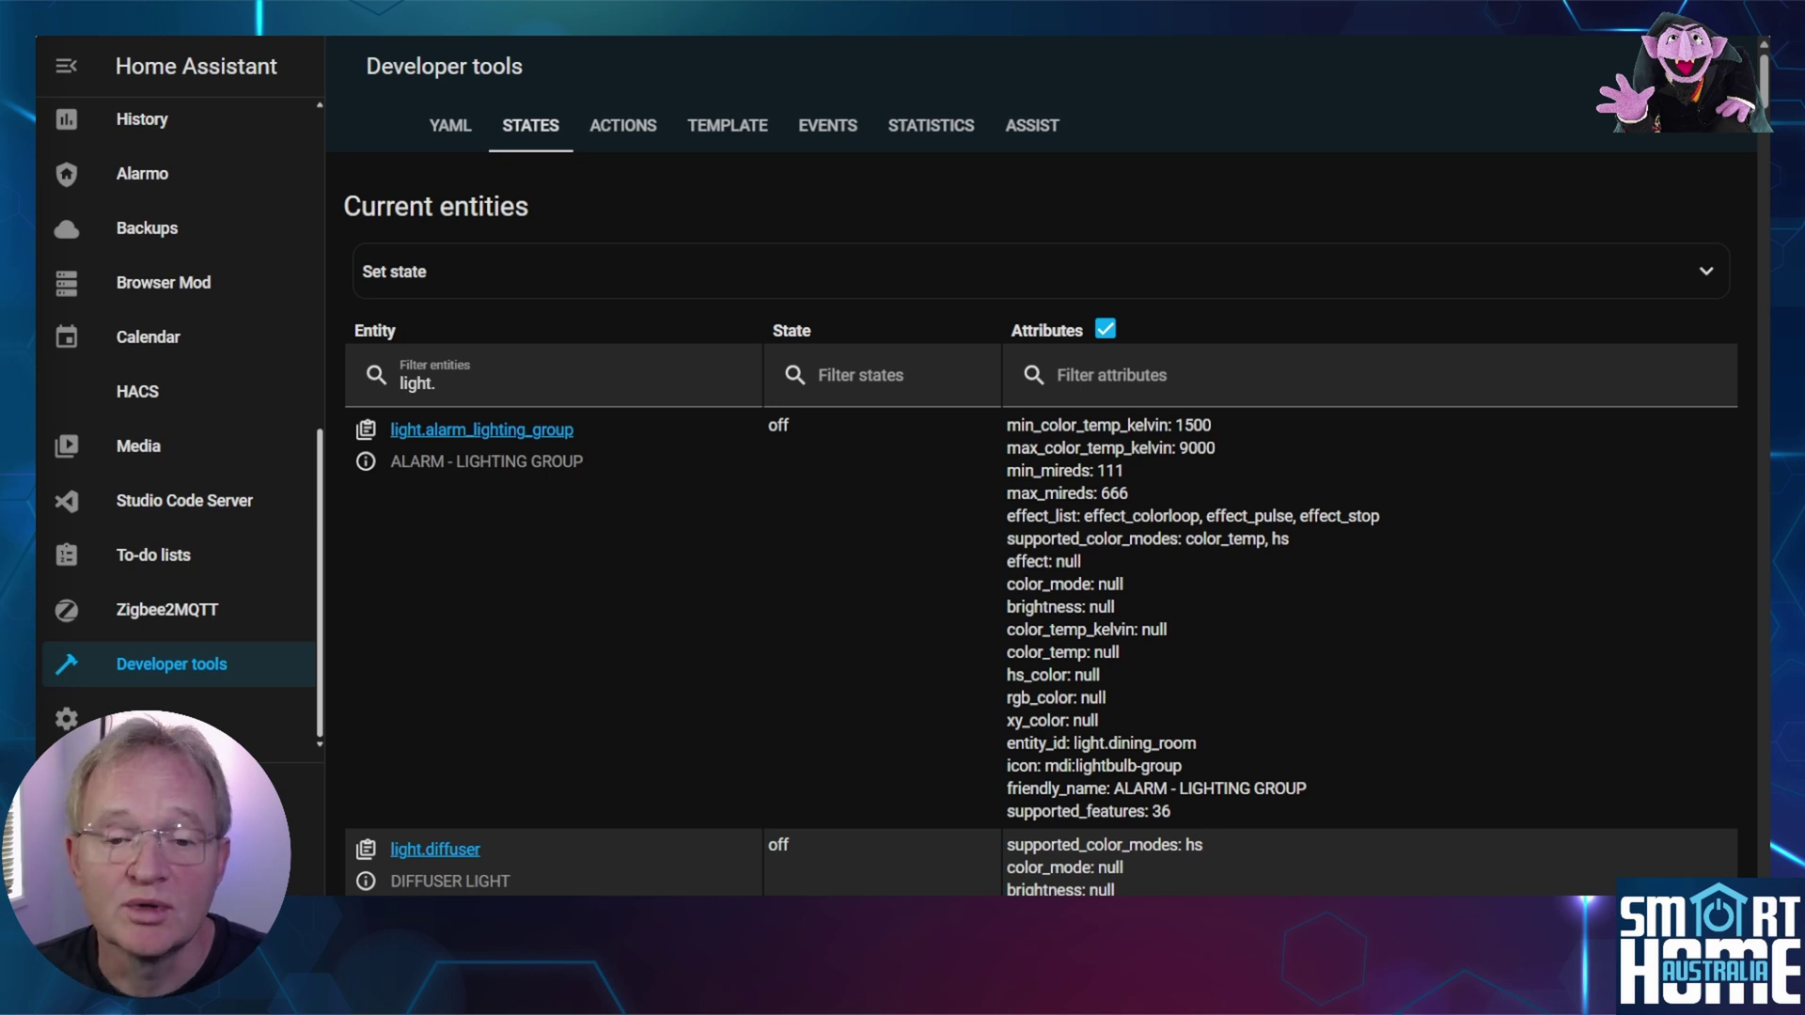
# - Scroll through the listed light entity states
pyautogui.scroll(-10, 1034, 517)
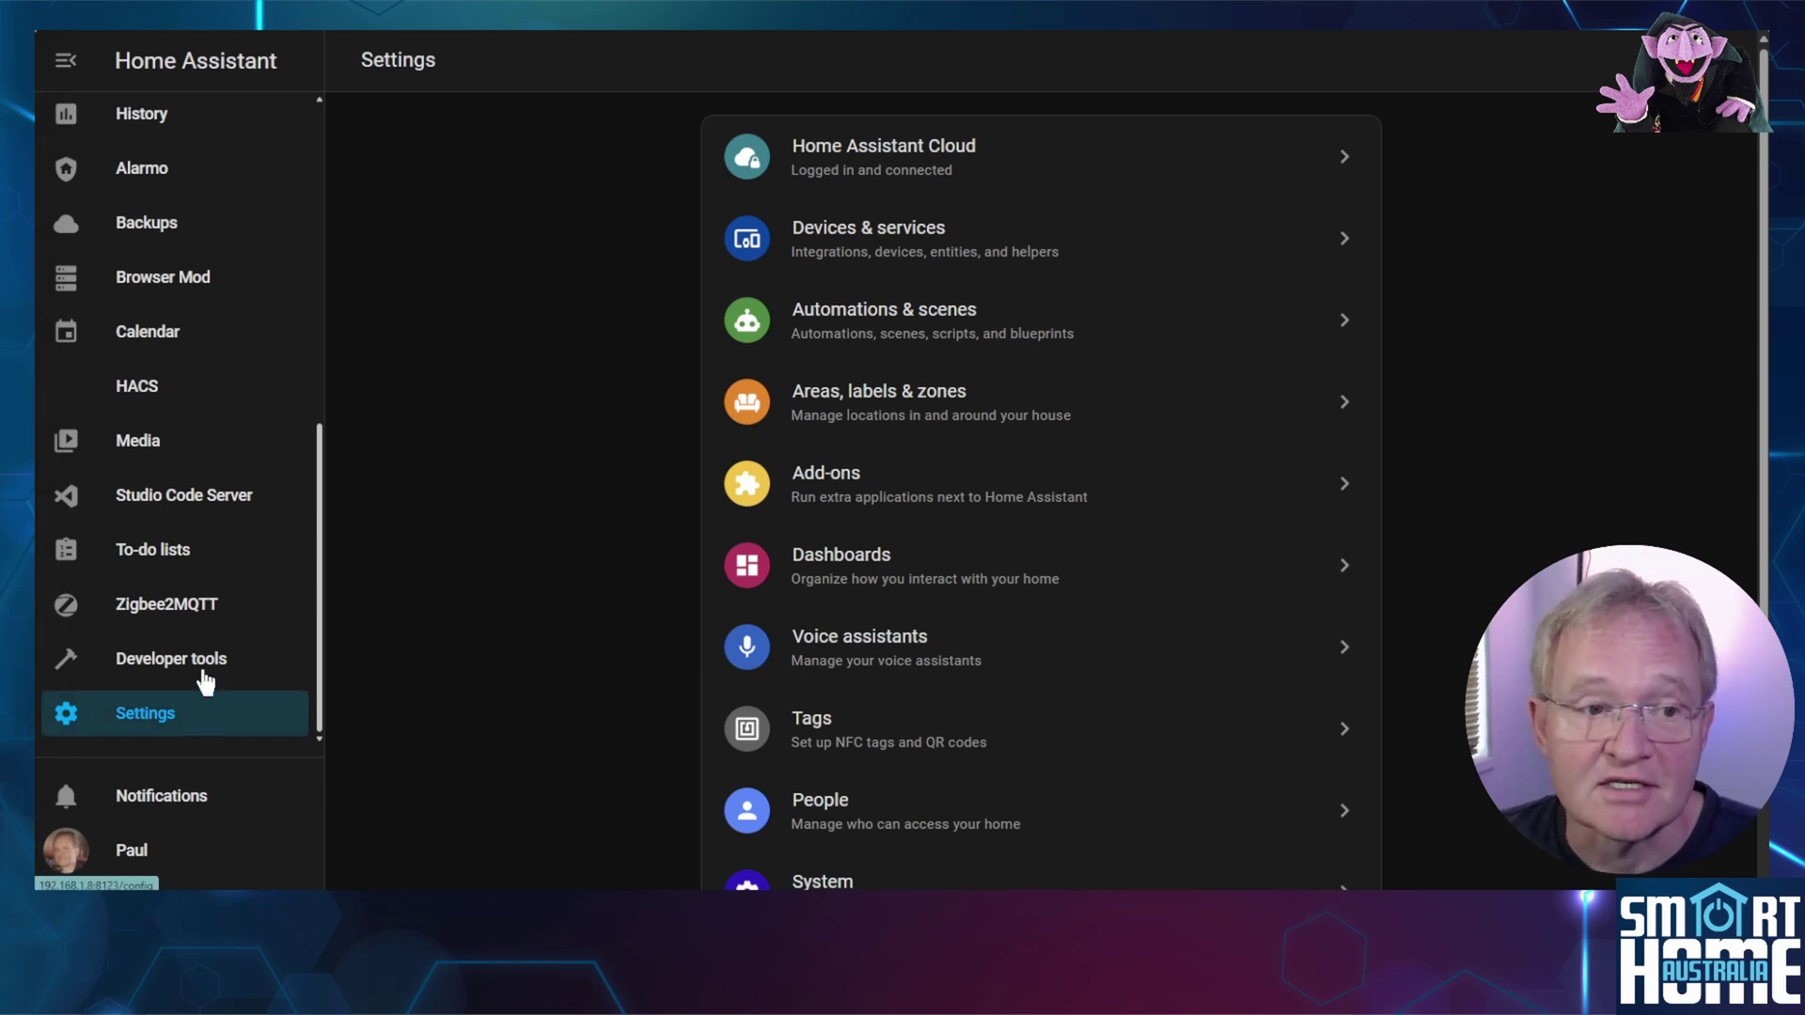
# - Search the Devices & services Entities list for 'light.'
pyautogui.click(942, 237)
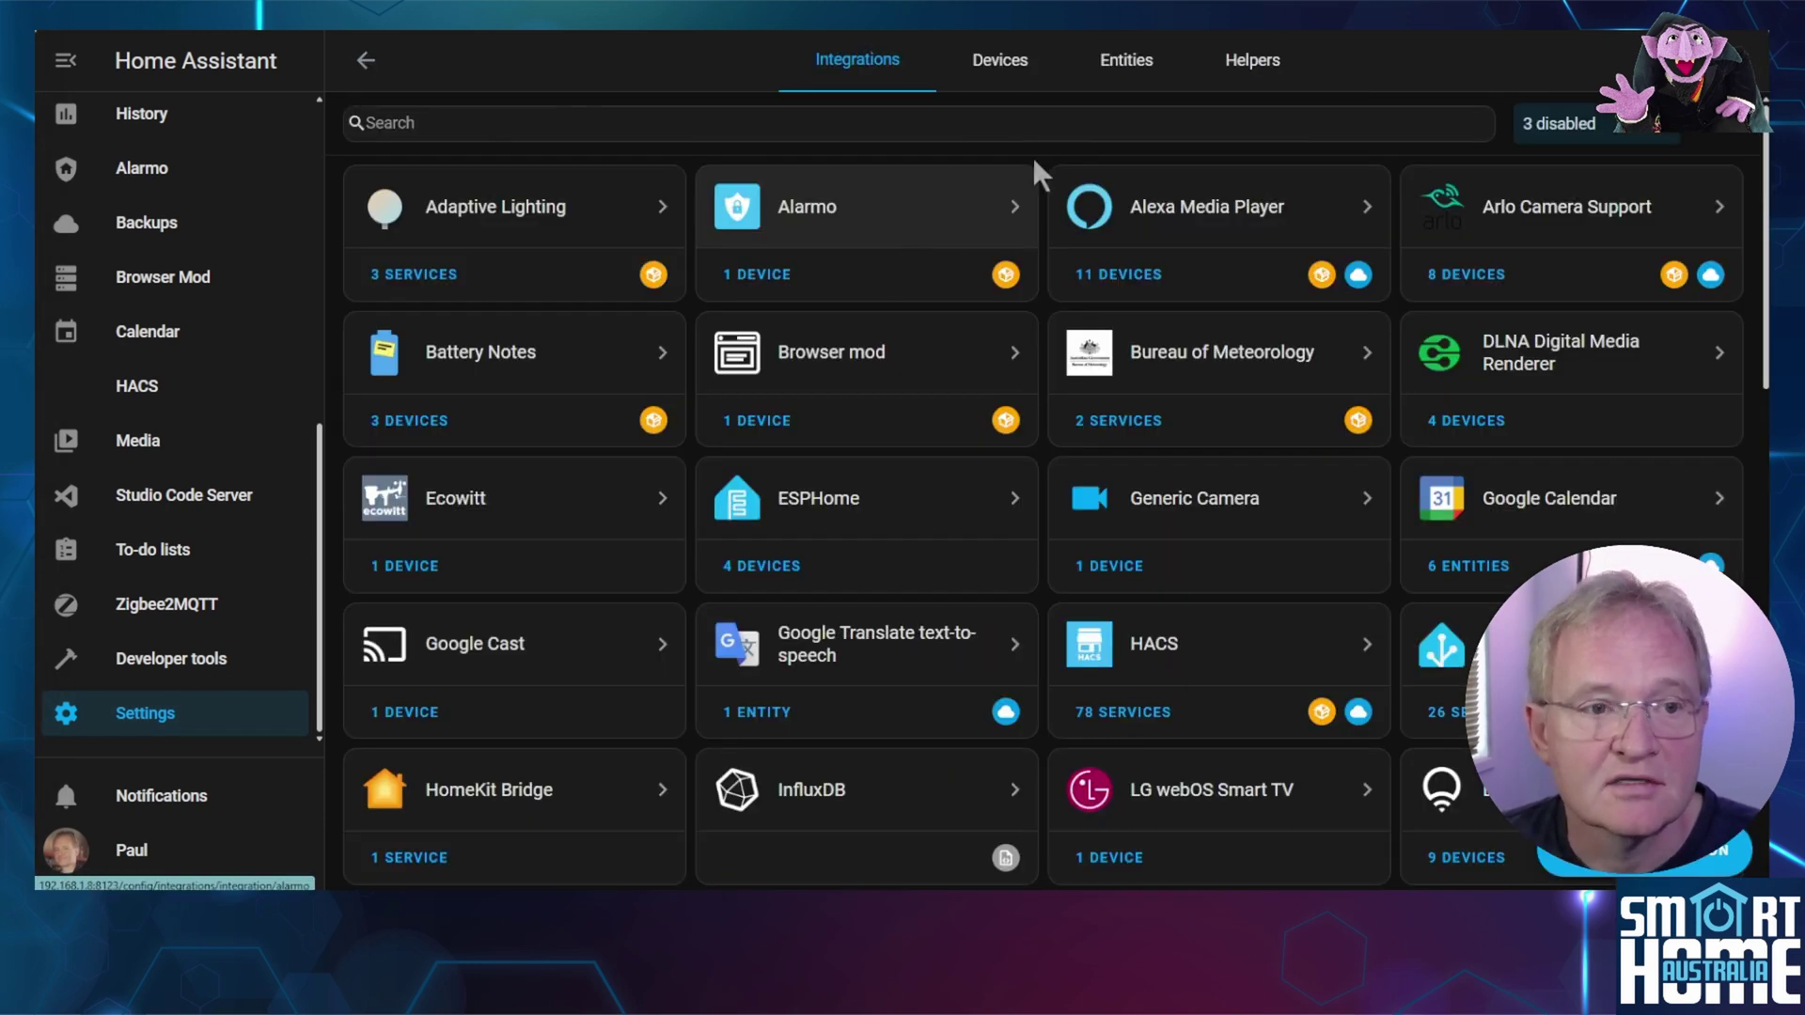
pyautogui.click(1130, 66)
pyautogui.write('light.')
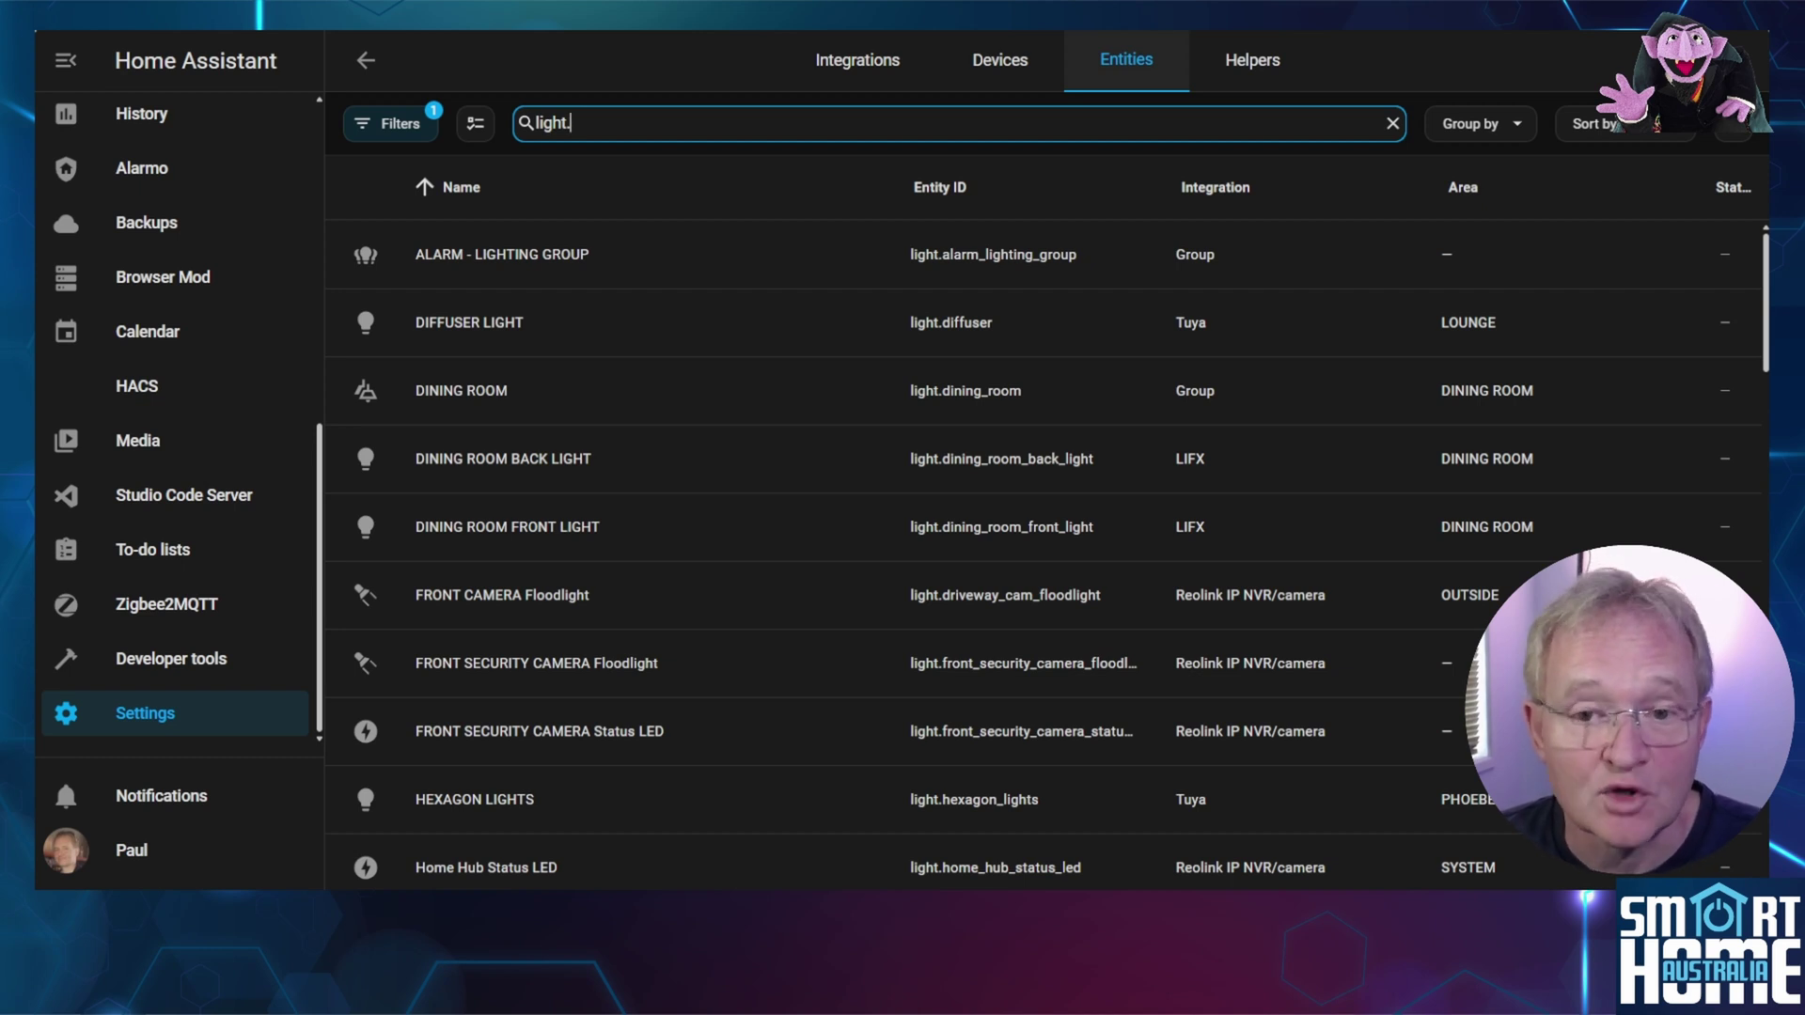
pyautogui.click(640, 149)
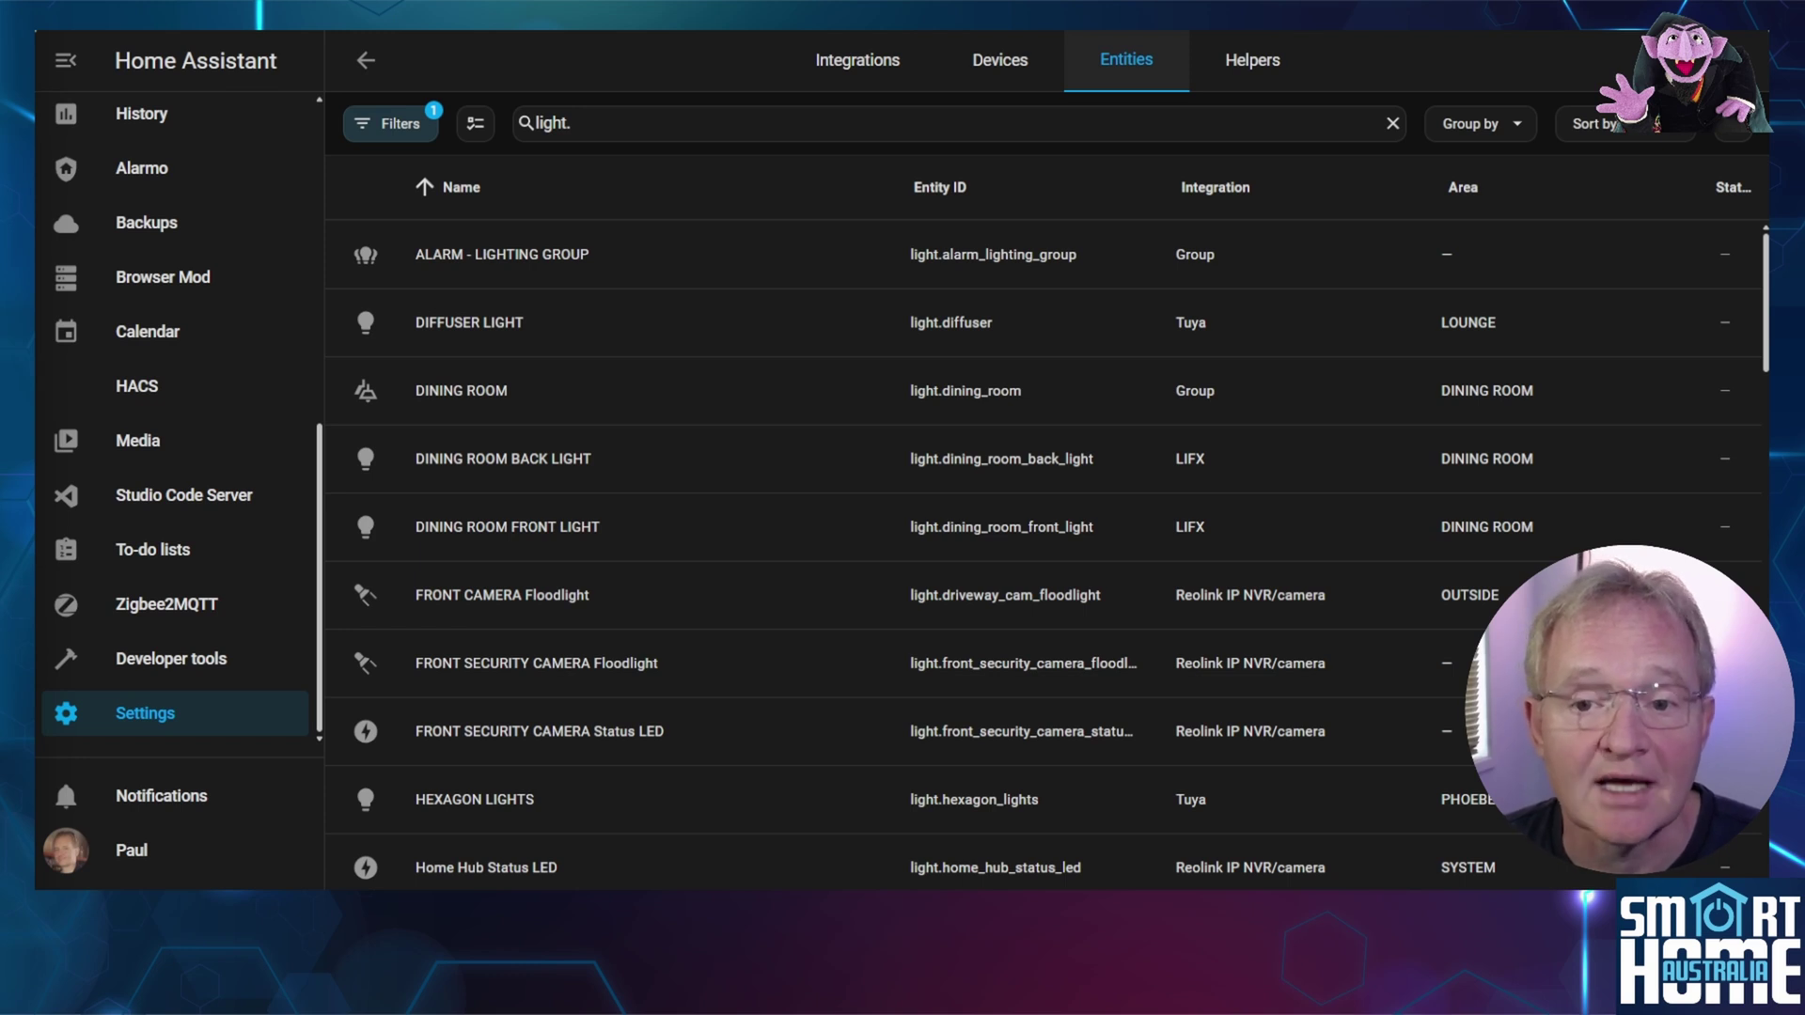
# - Create a new GROUP label, assign it to the ALARM - LIGHTING GROUP light, and save
pyautogui.click(509, 263)
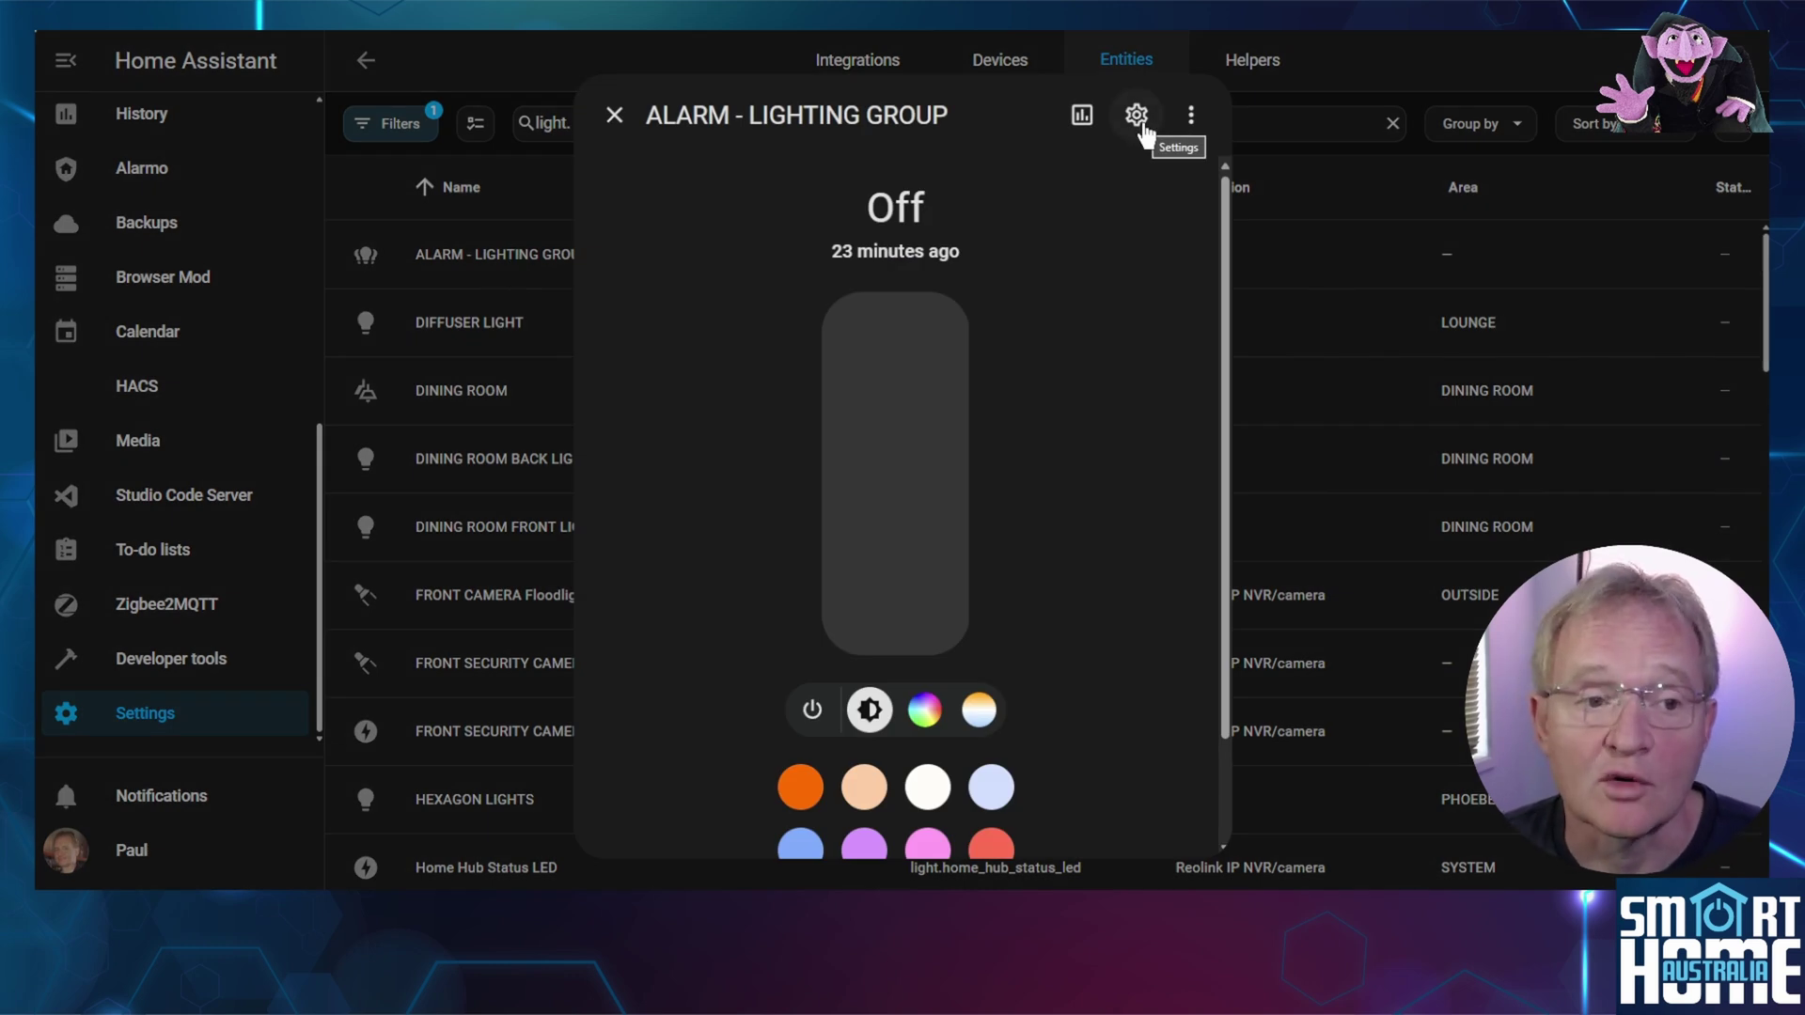
pyautogui.click(1137, 116)
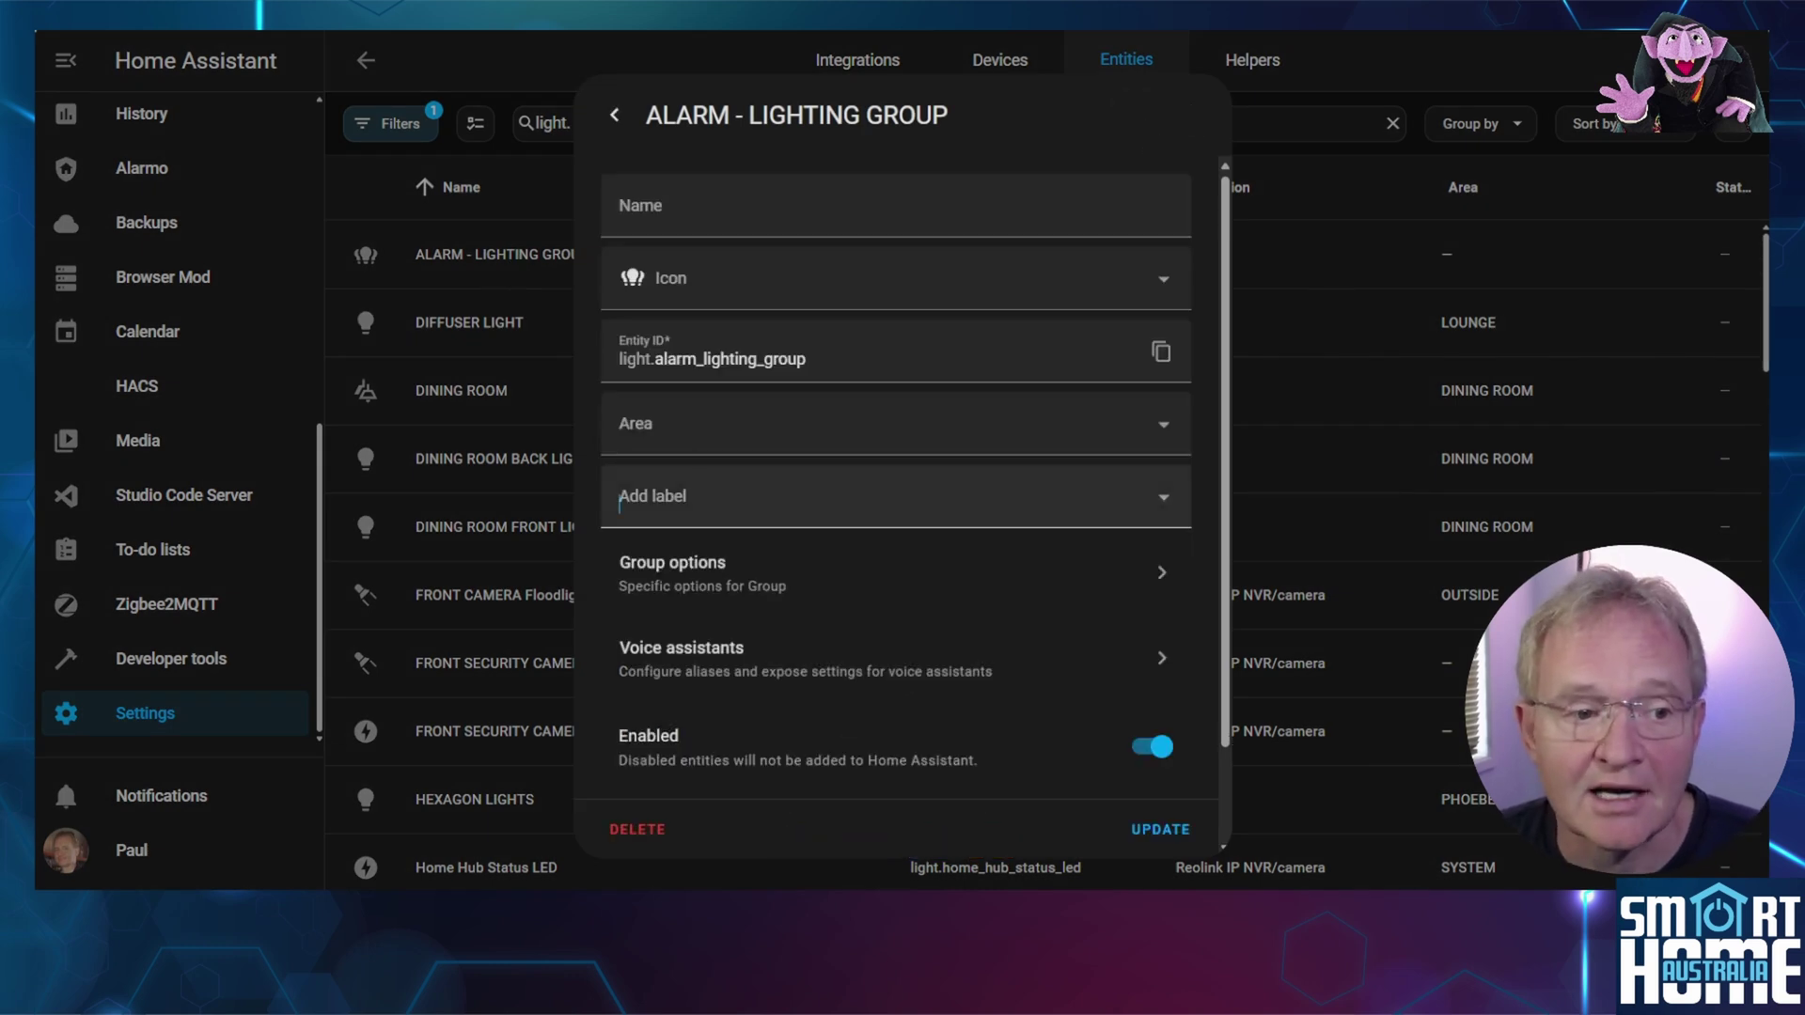
pyautogui.click(619, 498)
pyautogui.write('GROUP')
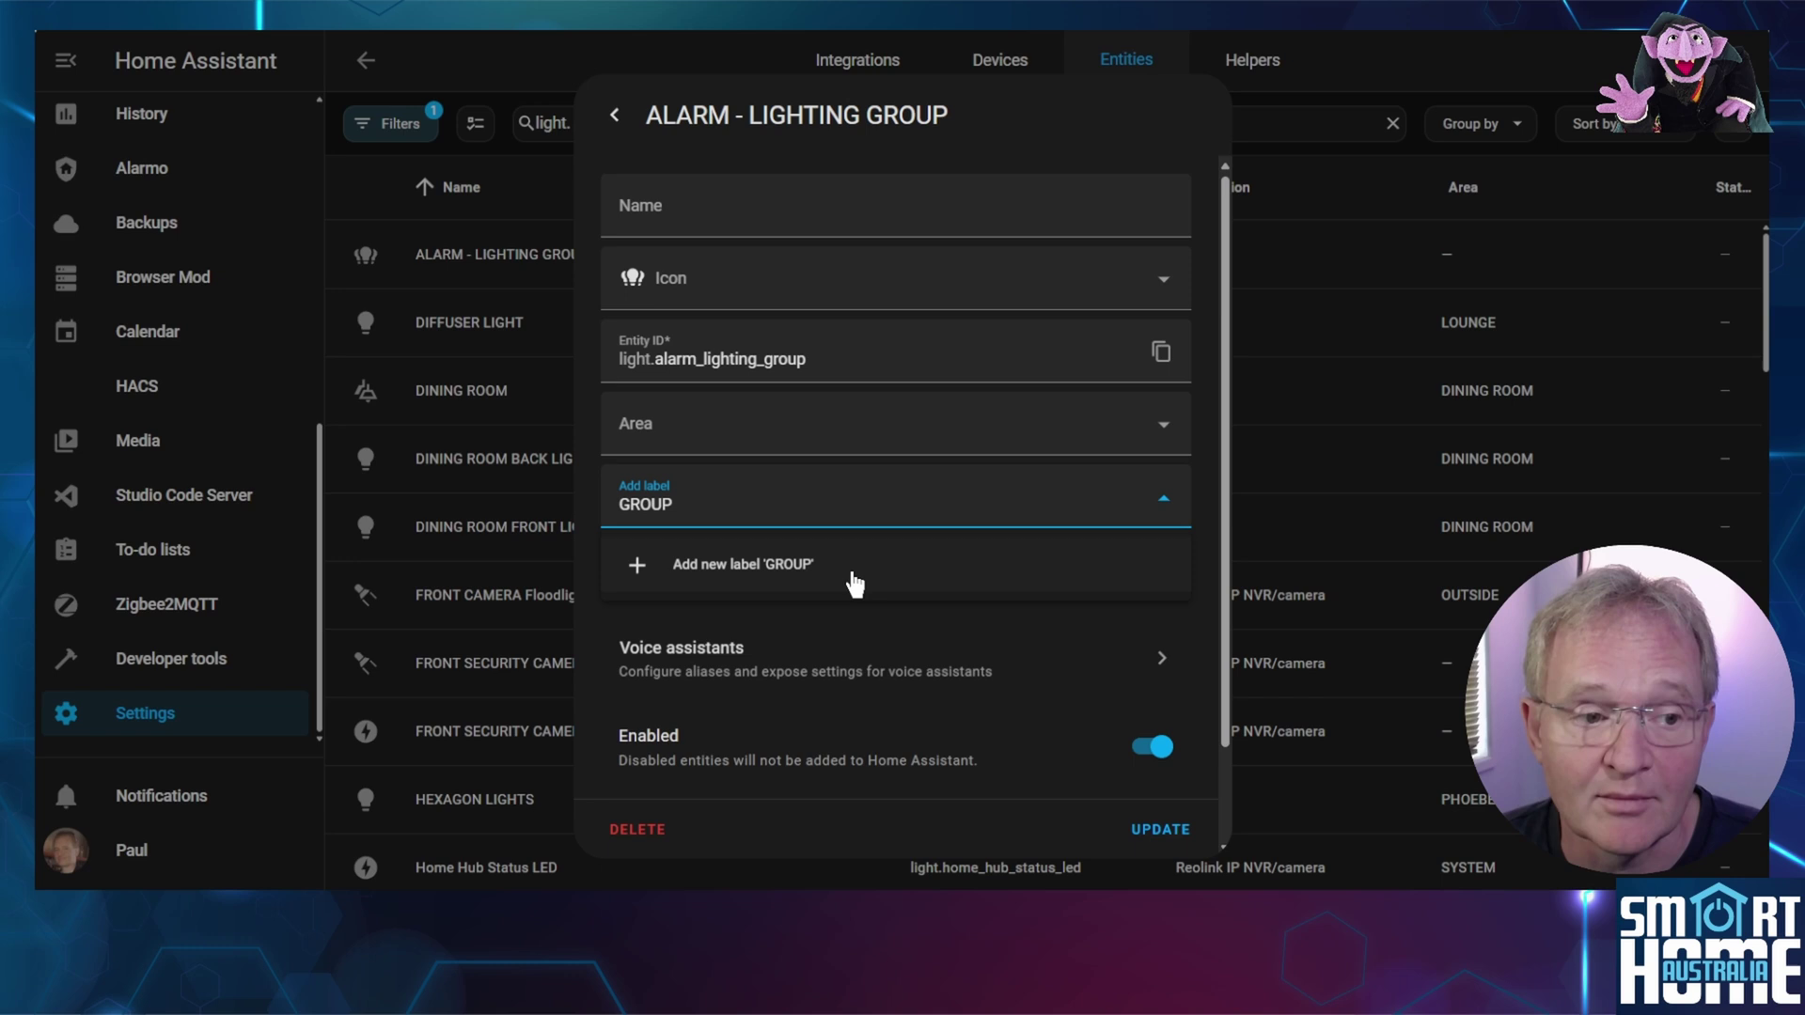
pyautogui.click(778, 578)
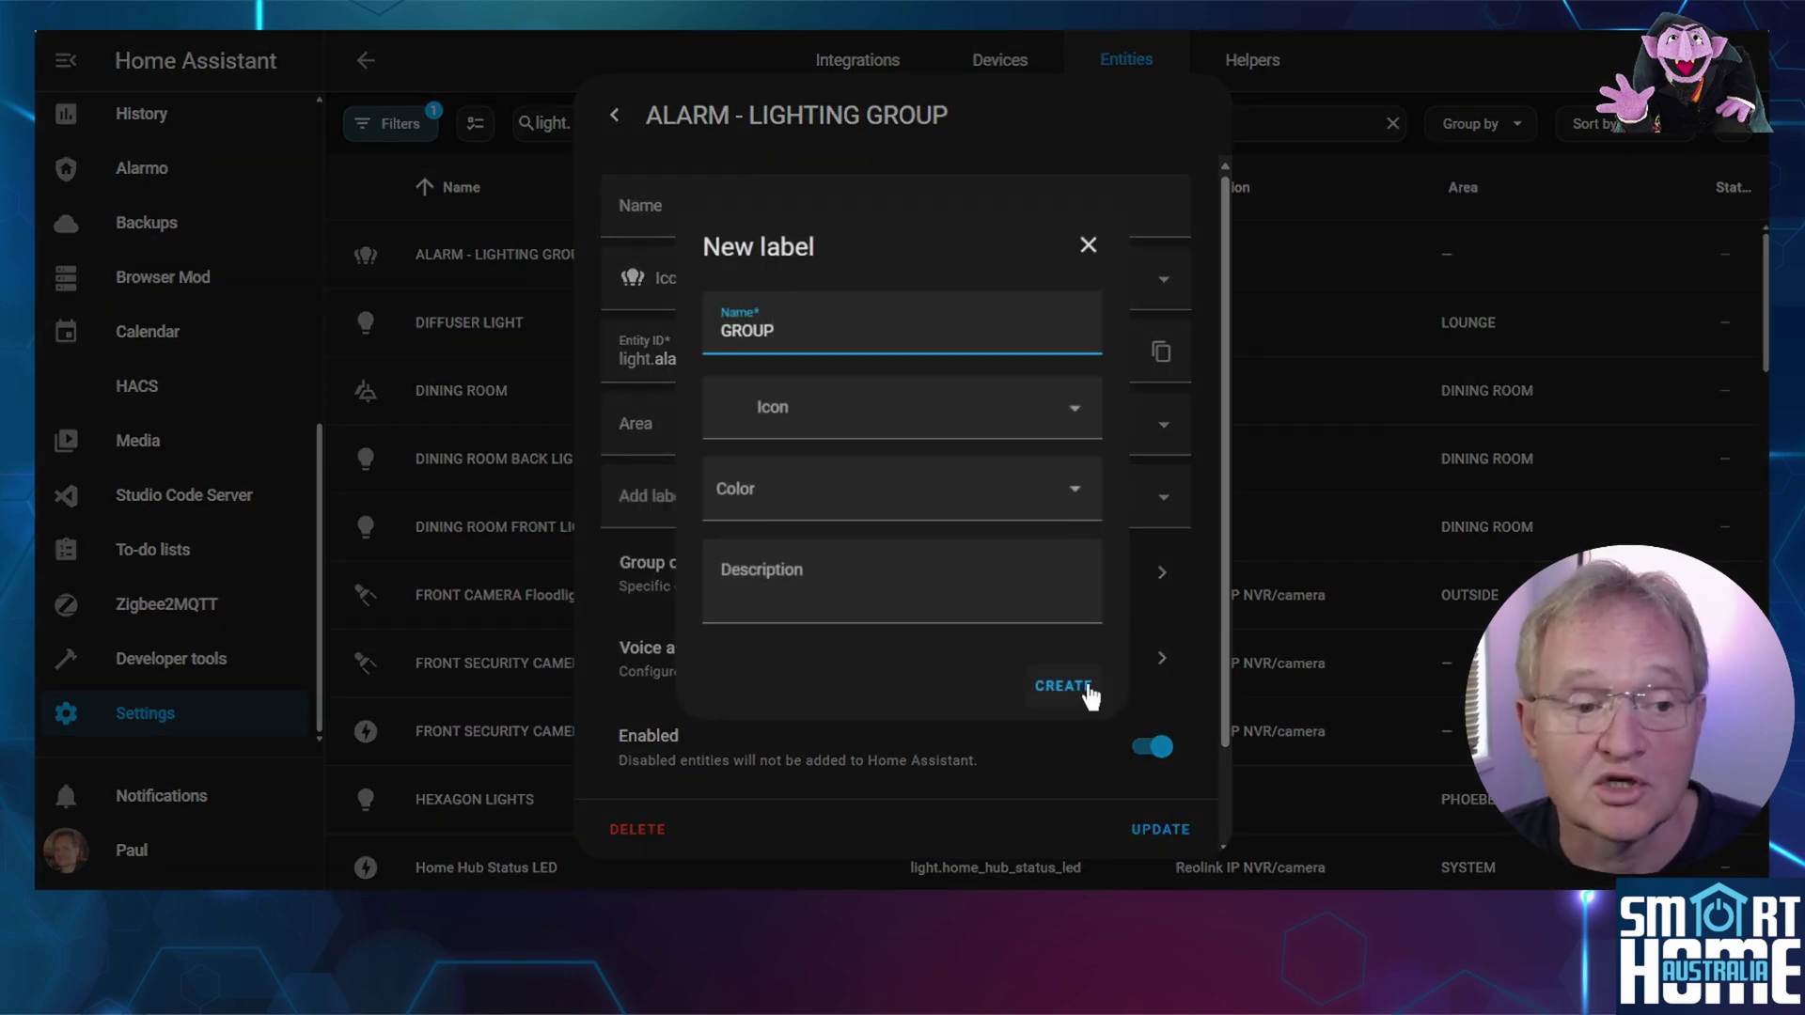
pyautogui.click(1082, 694)
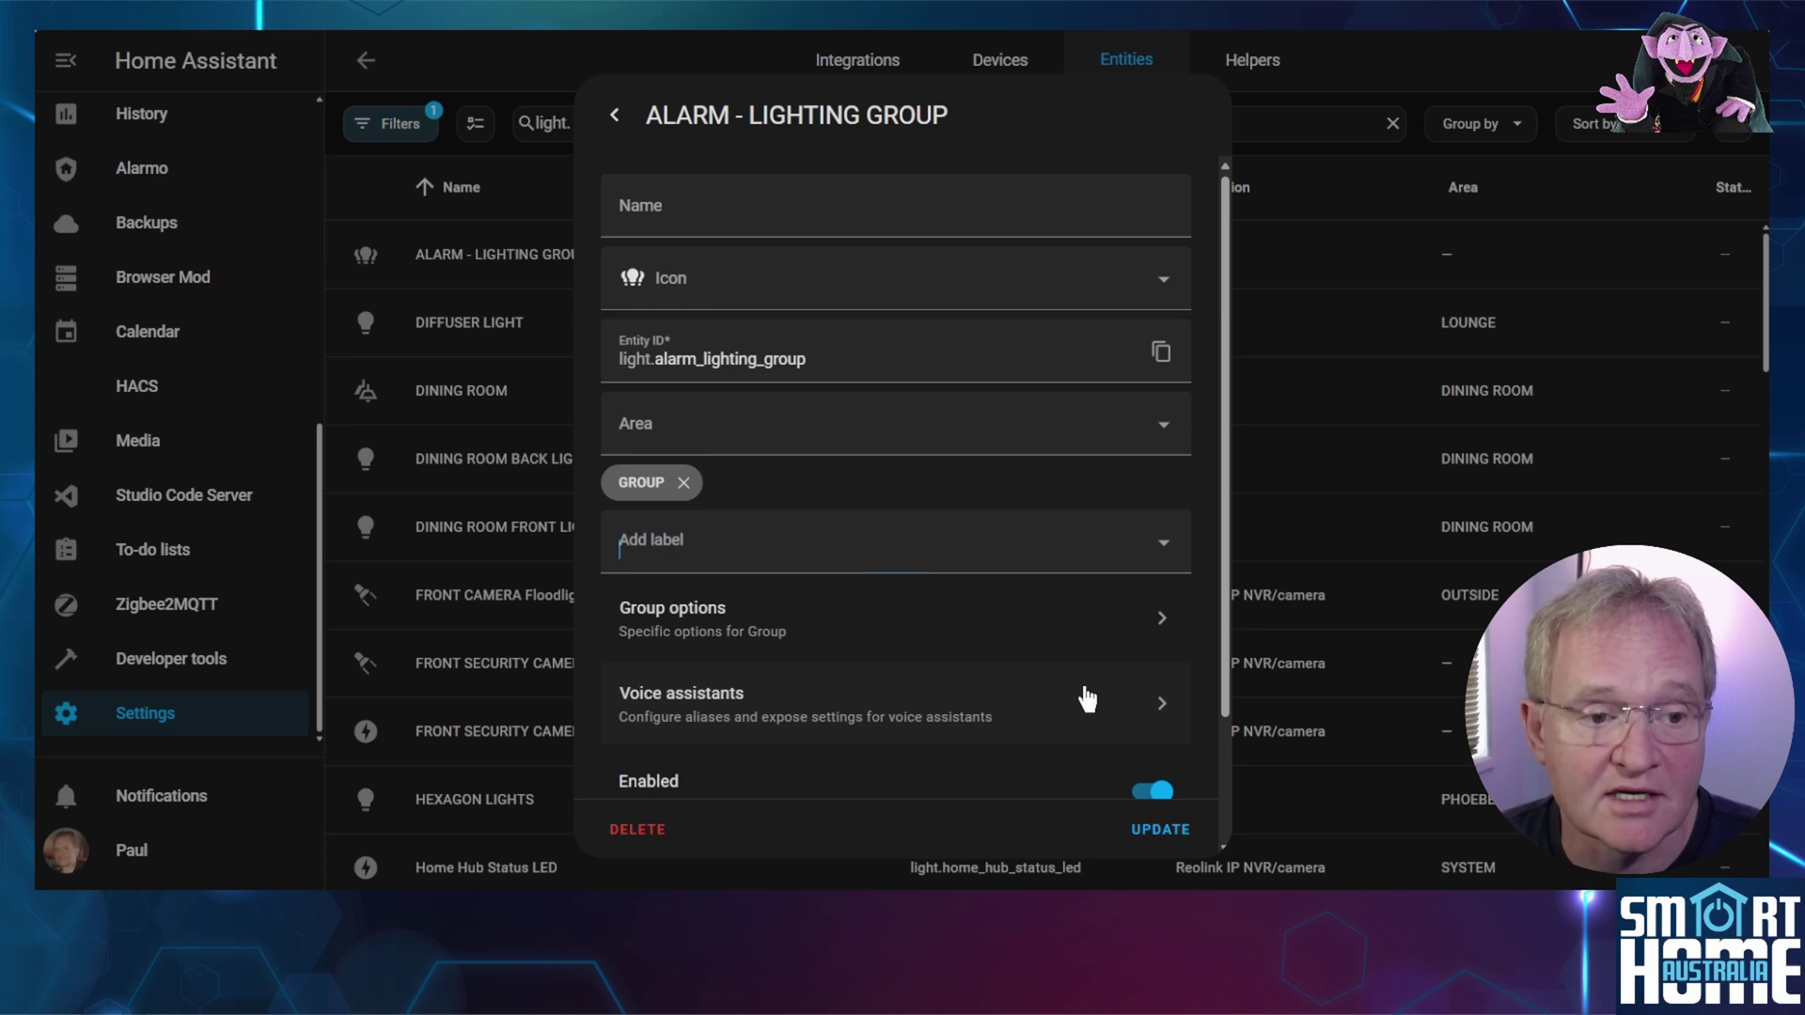
pyautogui.click(1171, 839)
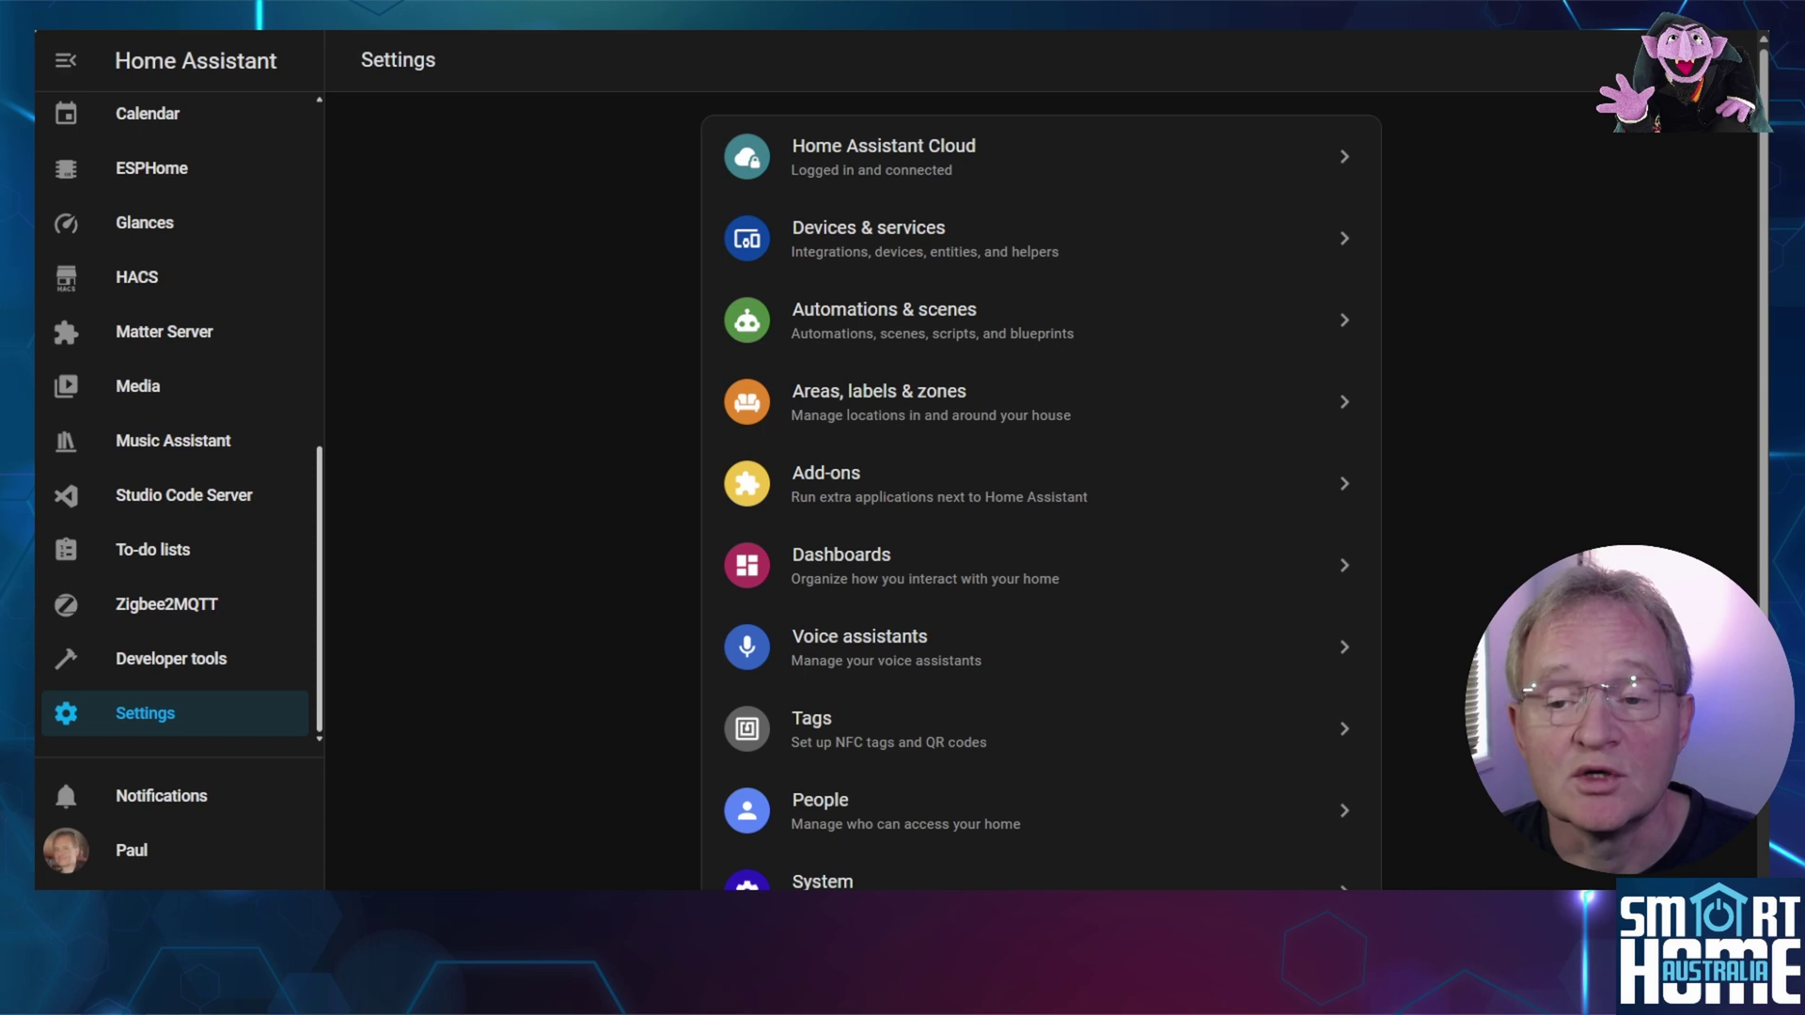
# - Clear the demo template from the Developer tools Template editor
pyautogui.click(184, 669)
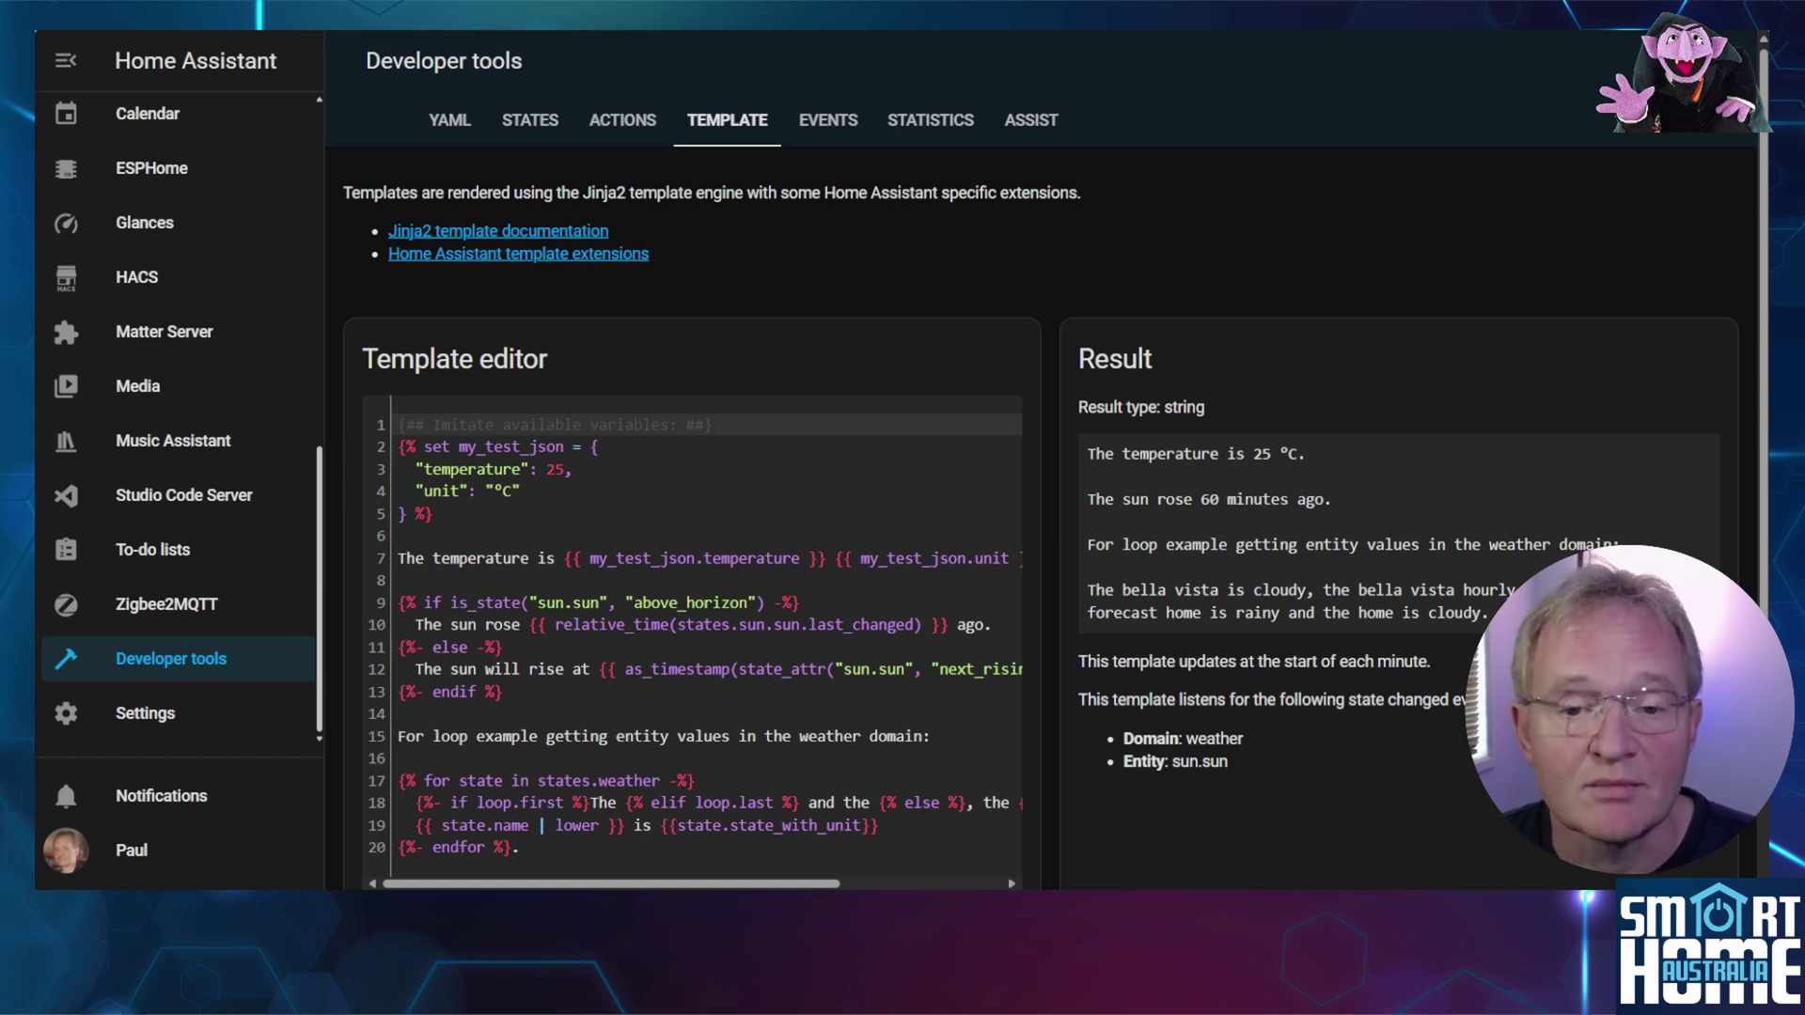
pyautogui.scroll(-1, 632, 856)
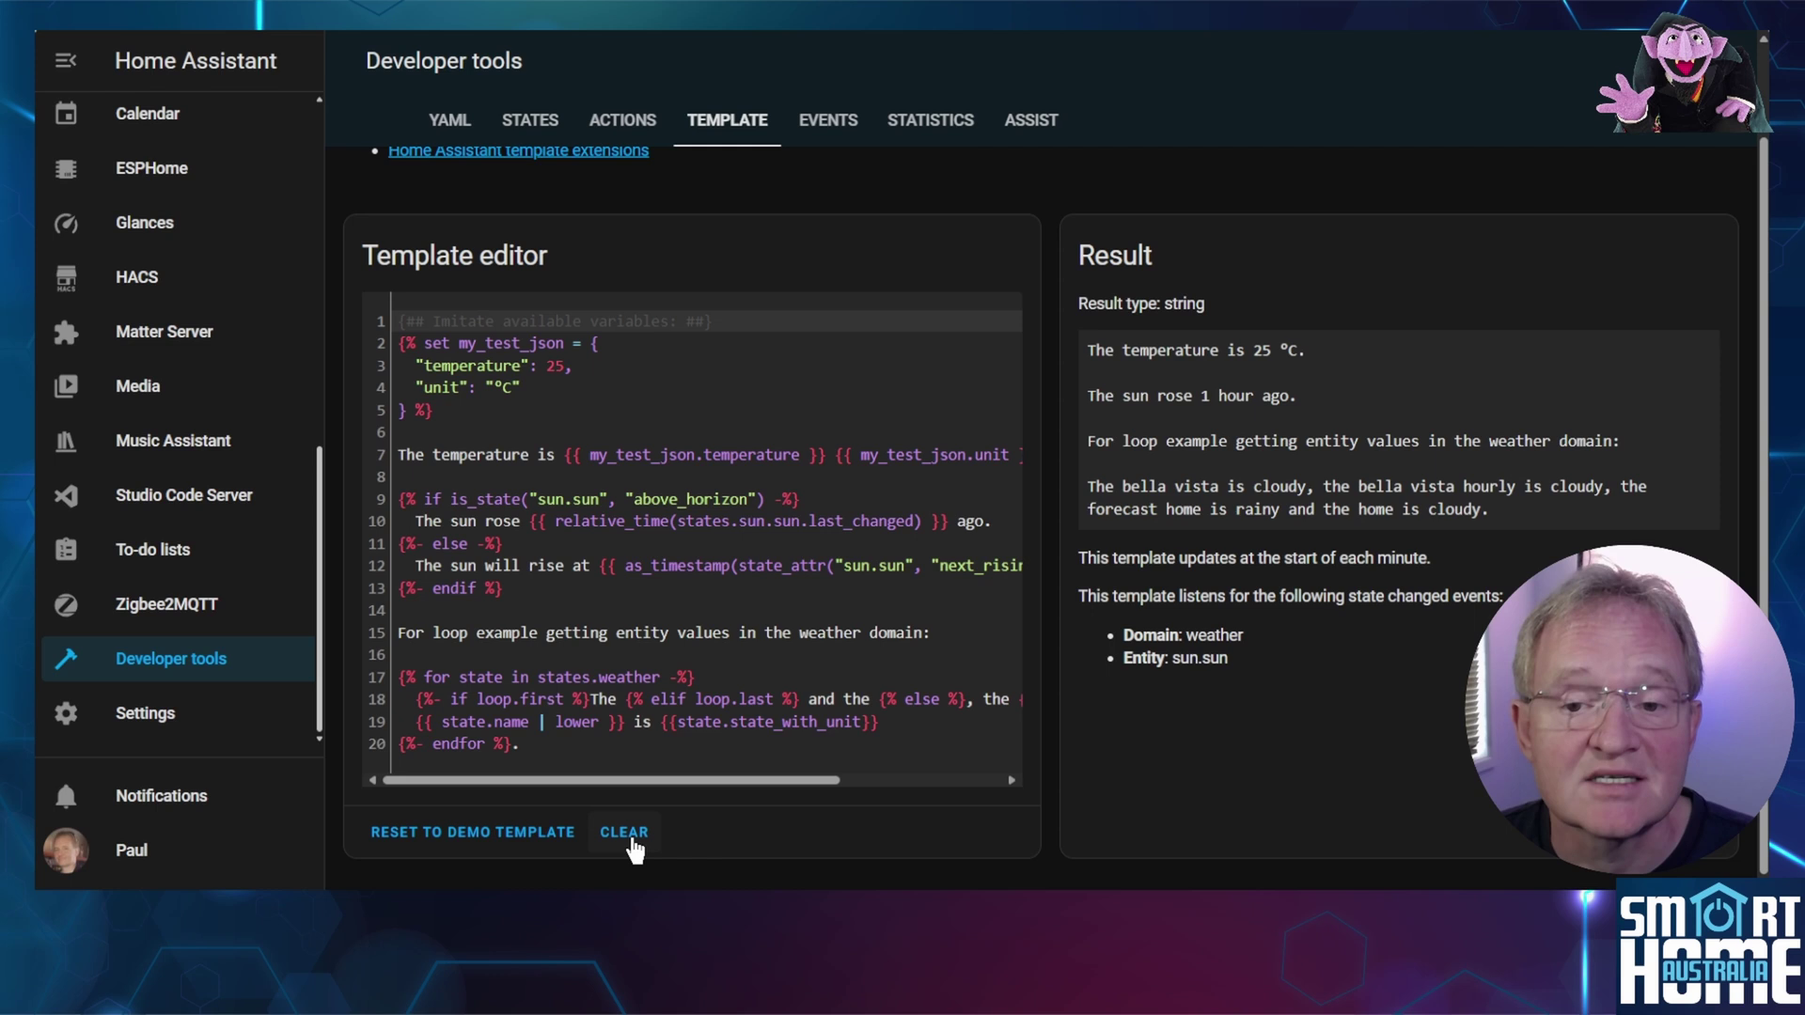
pyautogui.click(635, 846)
pyautogui.click(1011, 522)
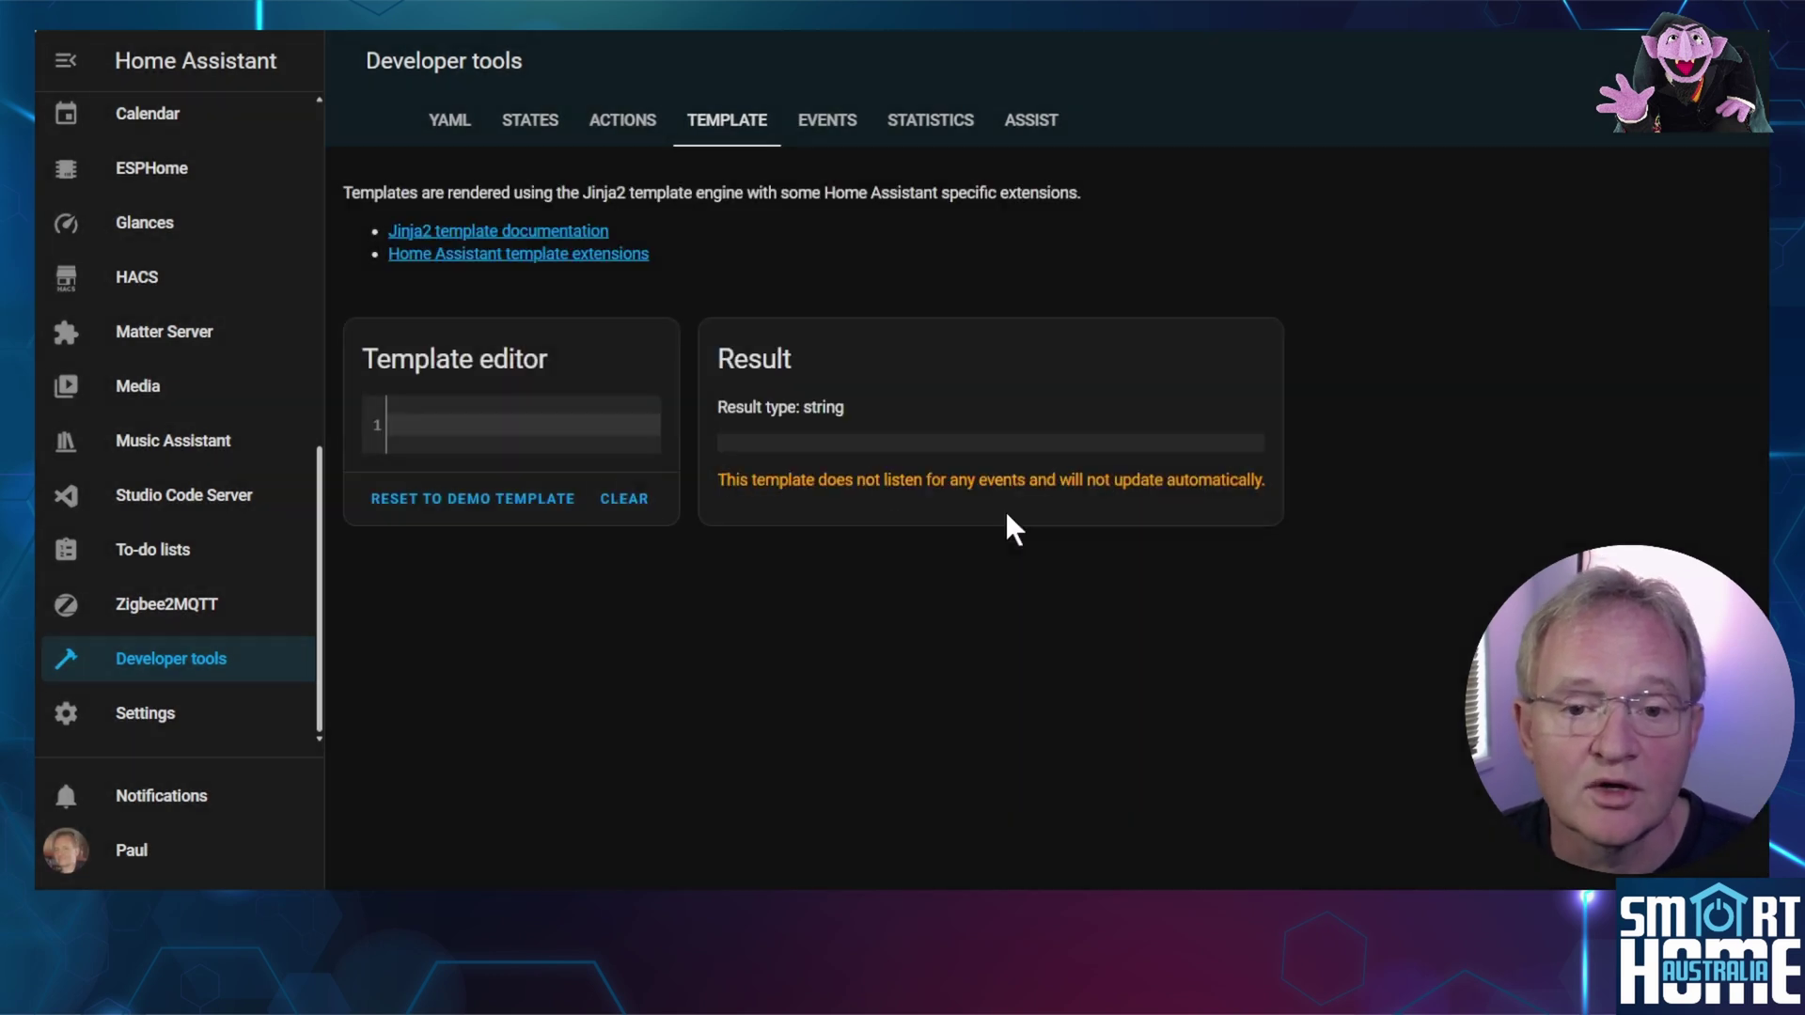
# - Paste the light-count template excluding GROUP, LED and SECURITY labels, then count 'off' lights instead
pyautogui.write('{{states.light | list | count}}')
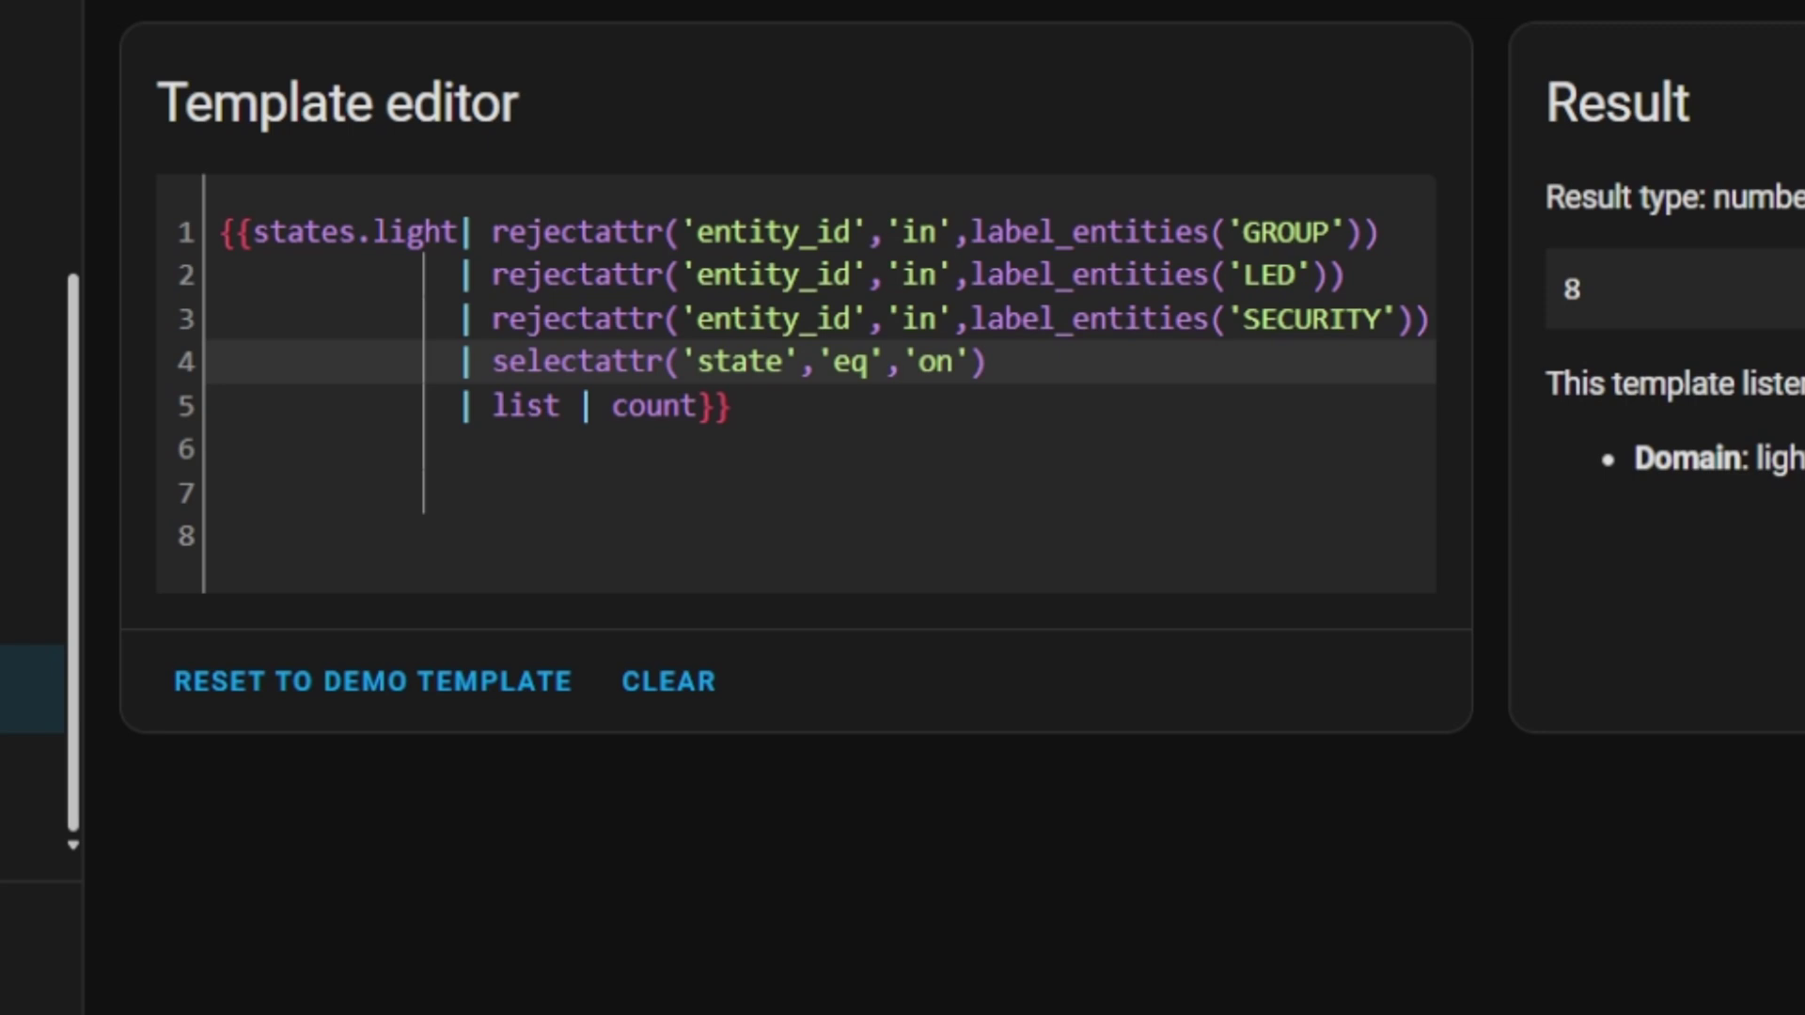
pyautogui.press('BackSpace')
pyautogui.write('ff')
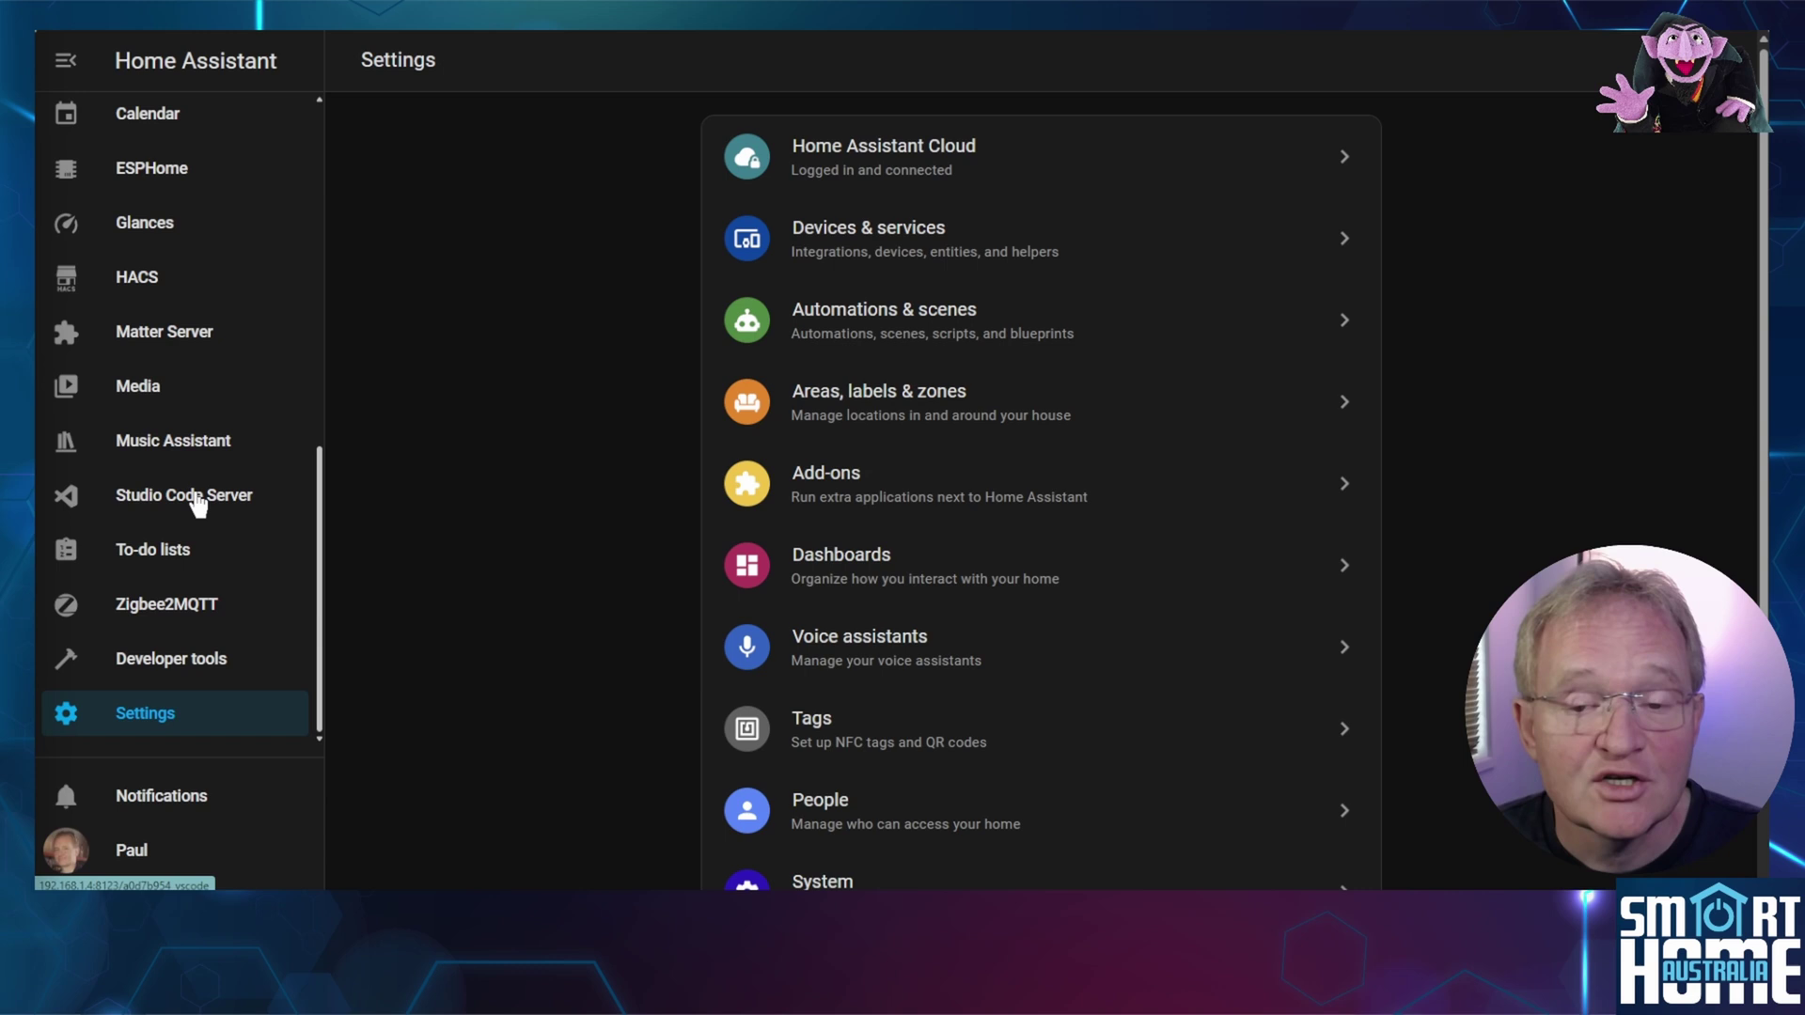
# - Create a new templates.yaml file in the config folder of Studio Code Server
pyautogui.click(195, 495)
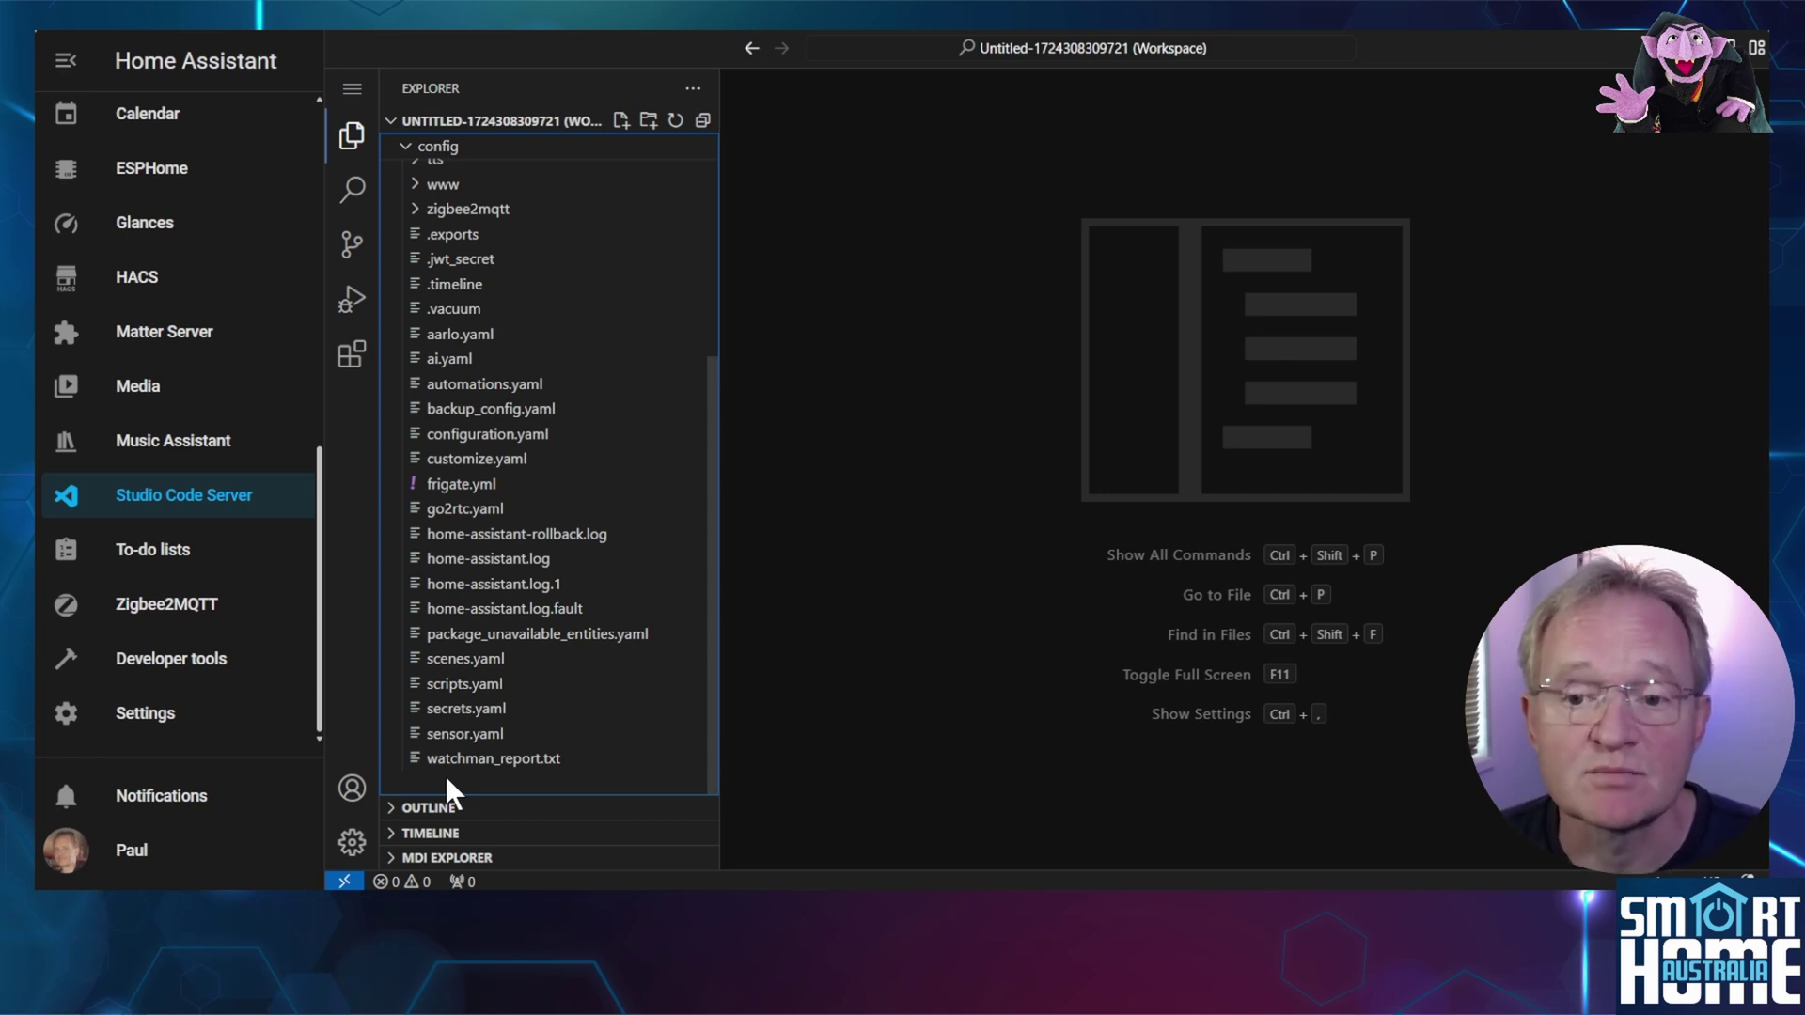
pyautogui.rightClick(443, 775)
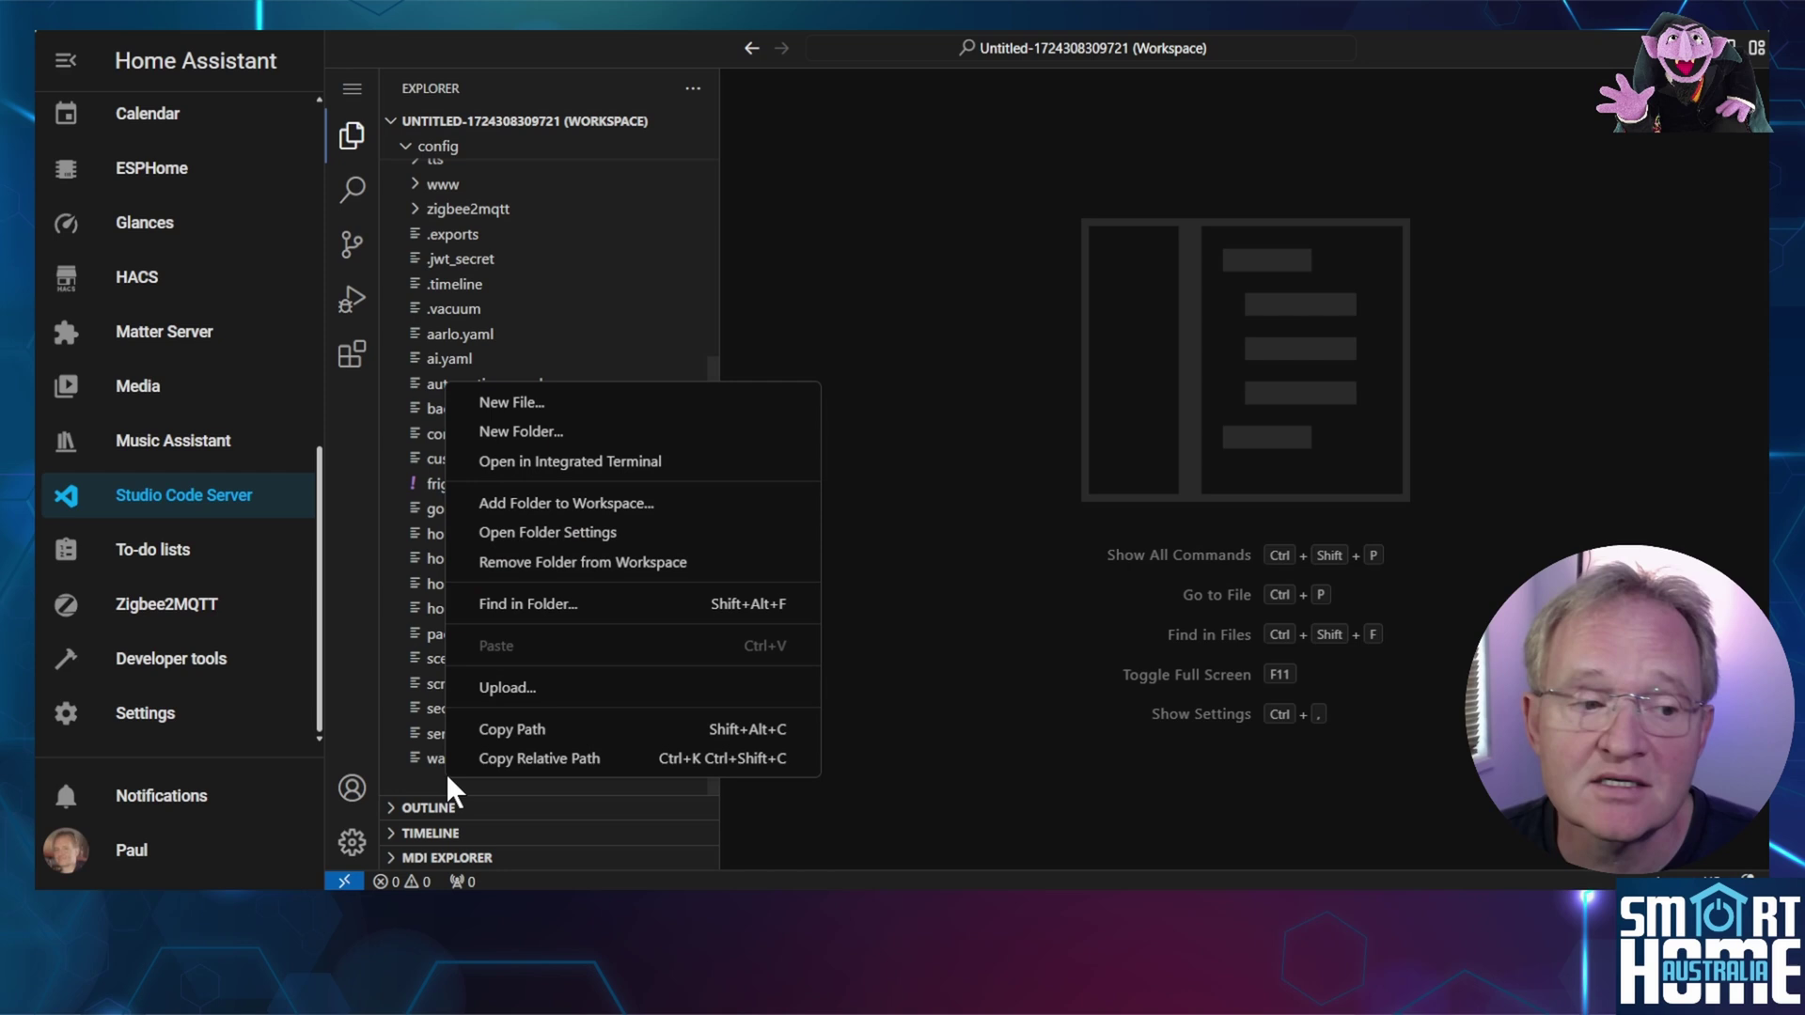
pyautogui.click(548, 410)
pyautogui.write('templates.yaml')
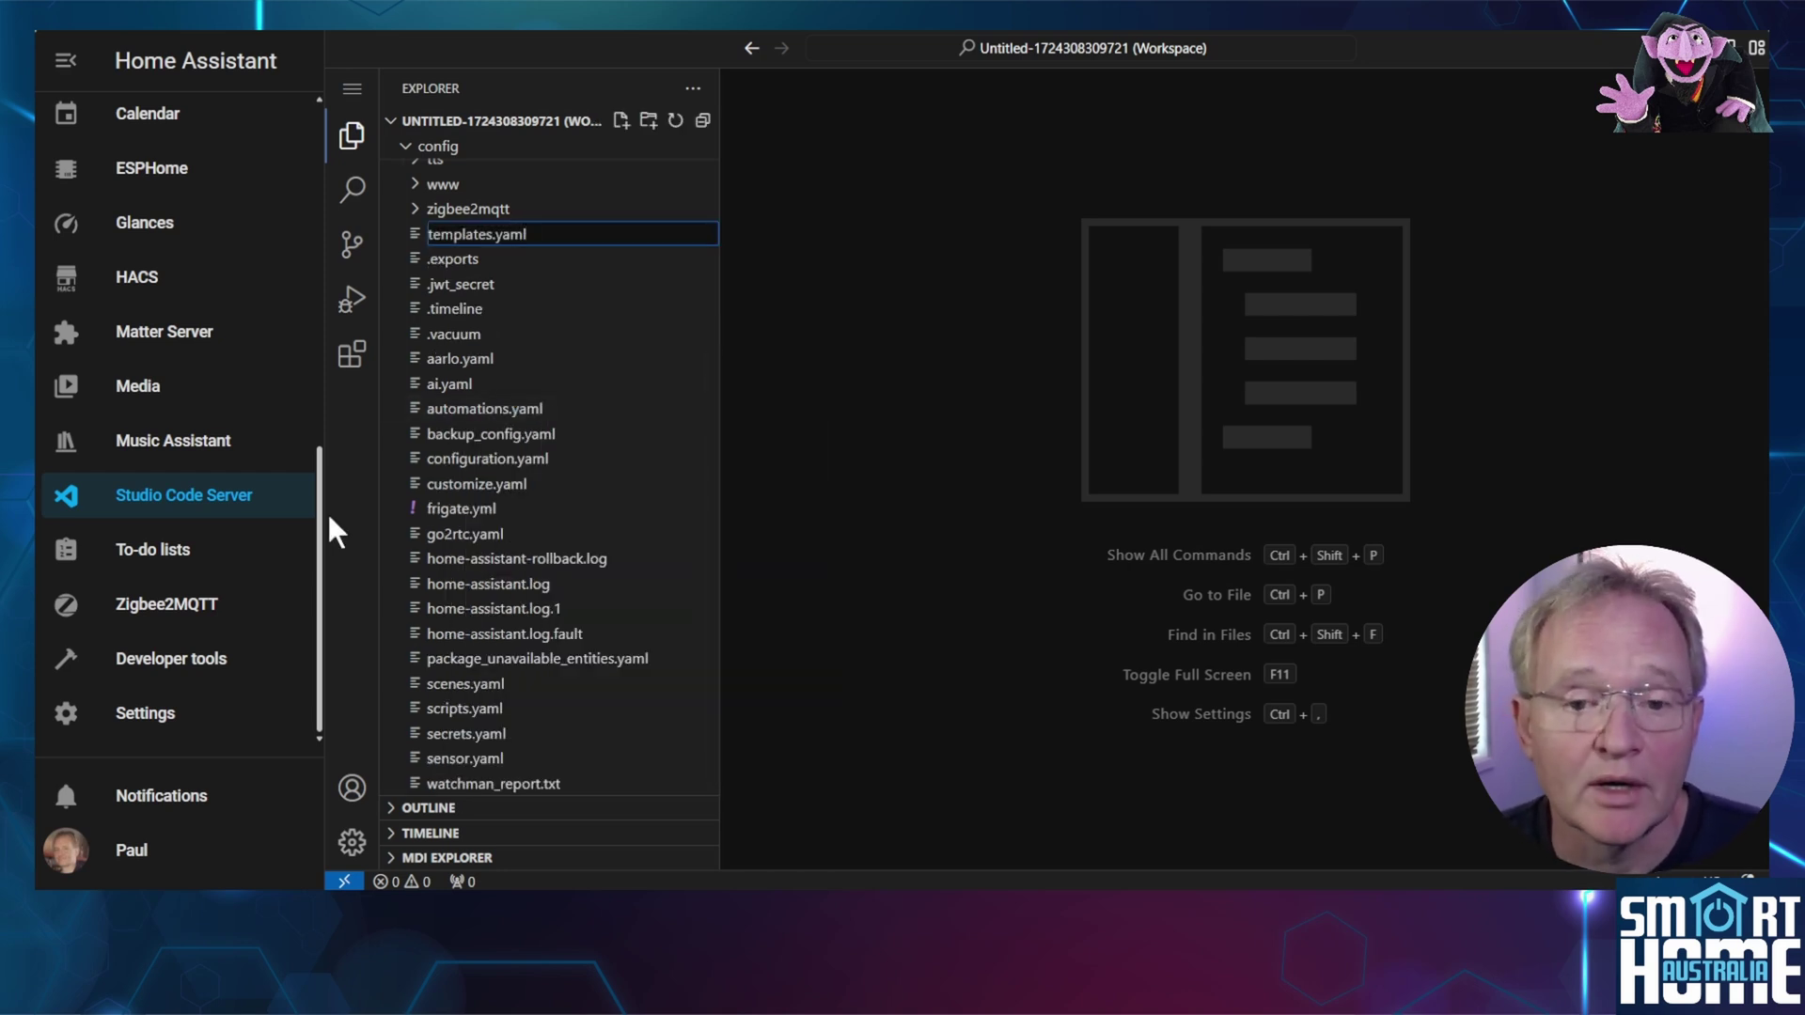
pyautogui.press('Return')
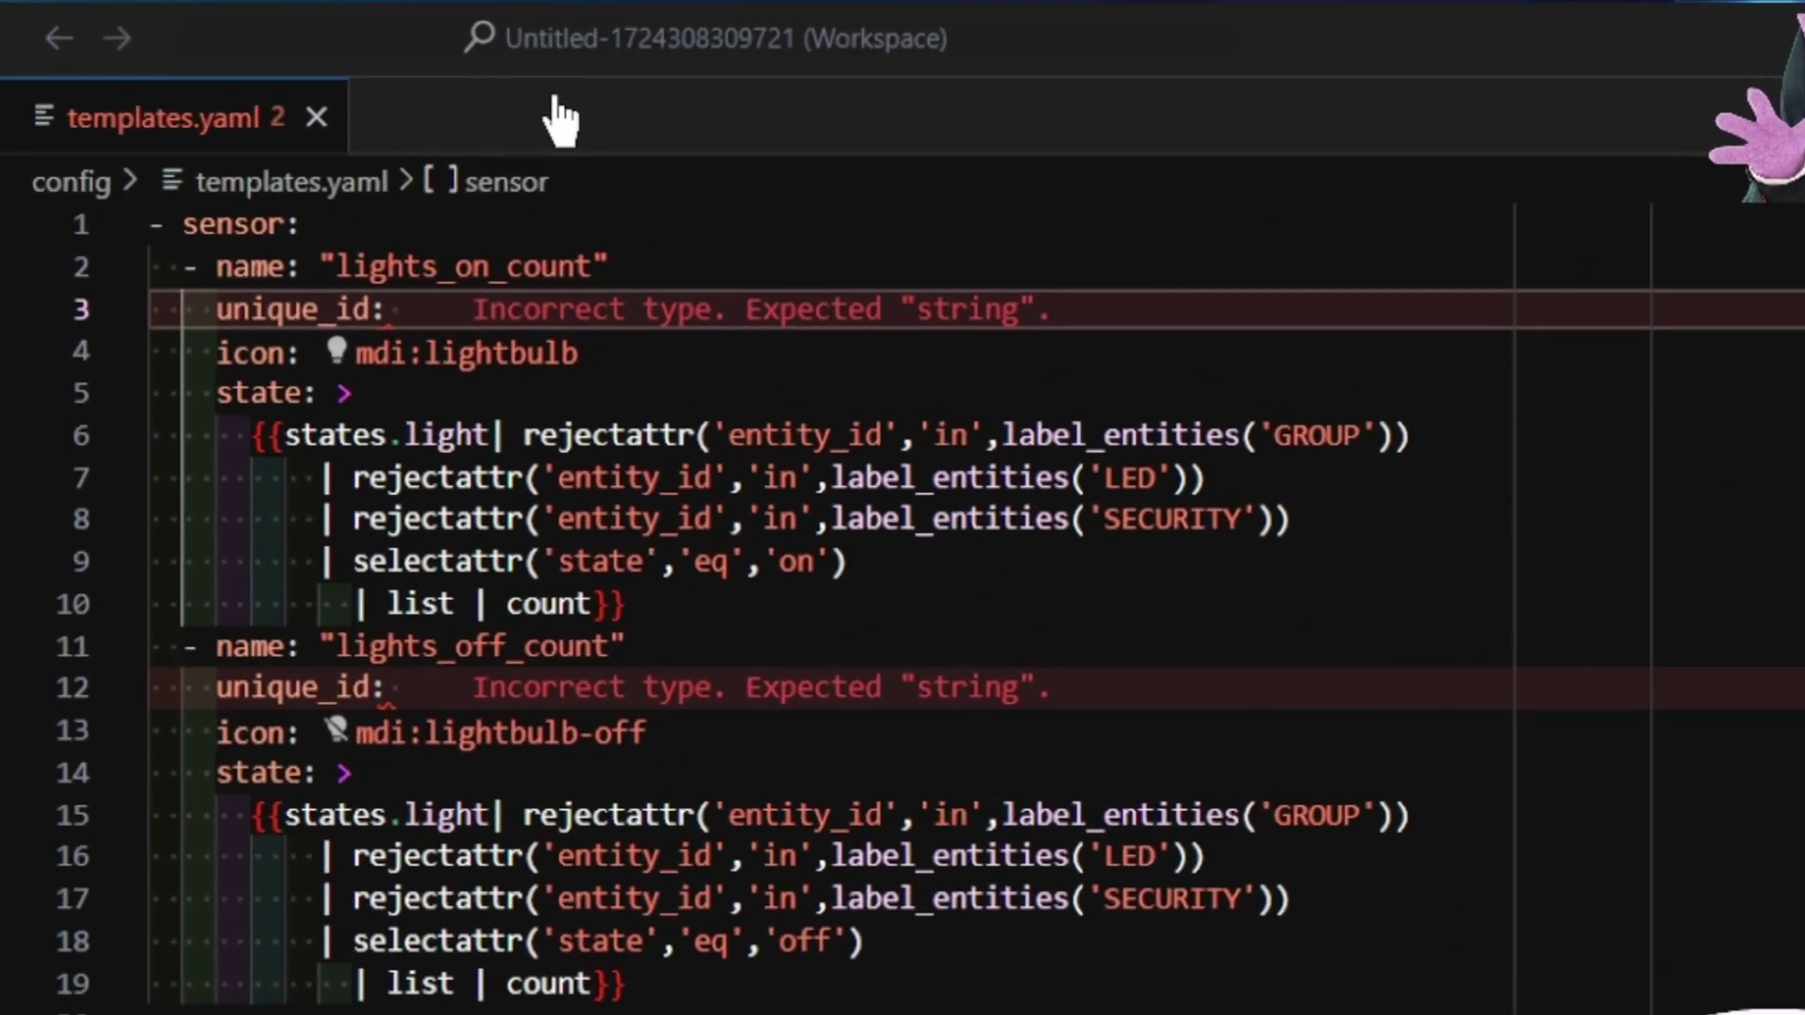
# - Generate UUIDs for the lights_on_count and lights_off_count unique_id lines
pyautogui.hotkey('ctrl', 'k')
pyautogui.hotkey('ctrl', 'i')
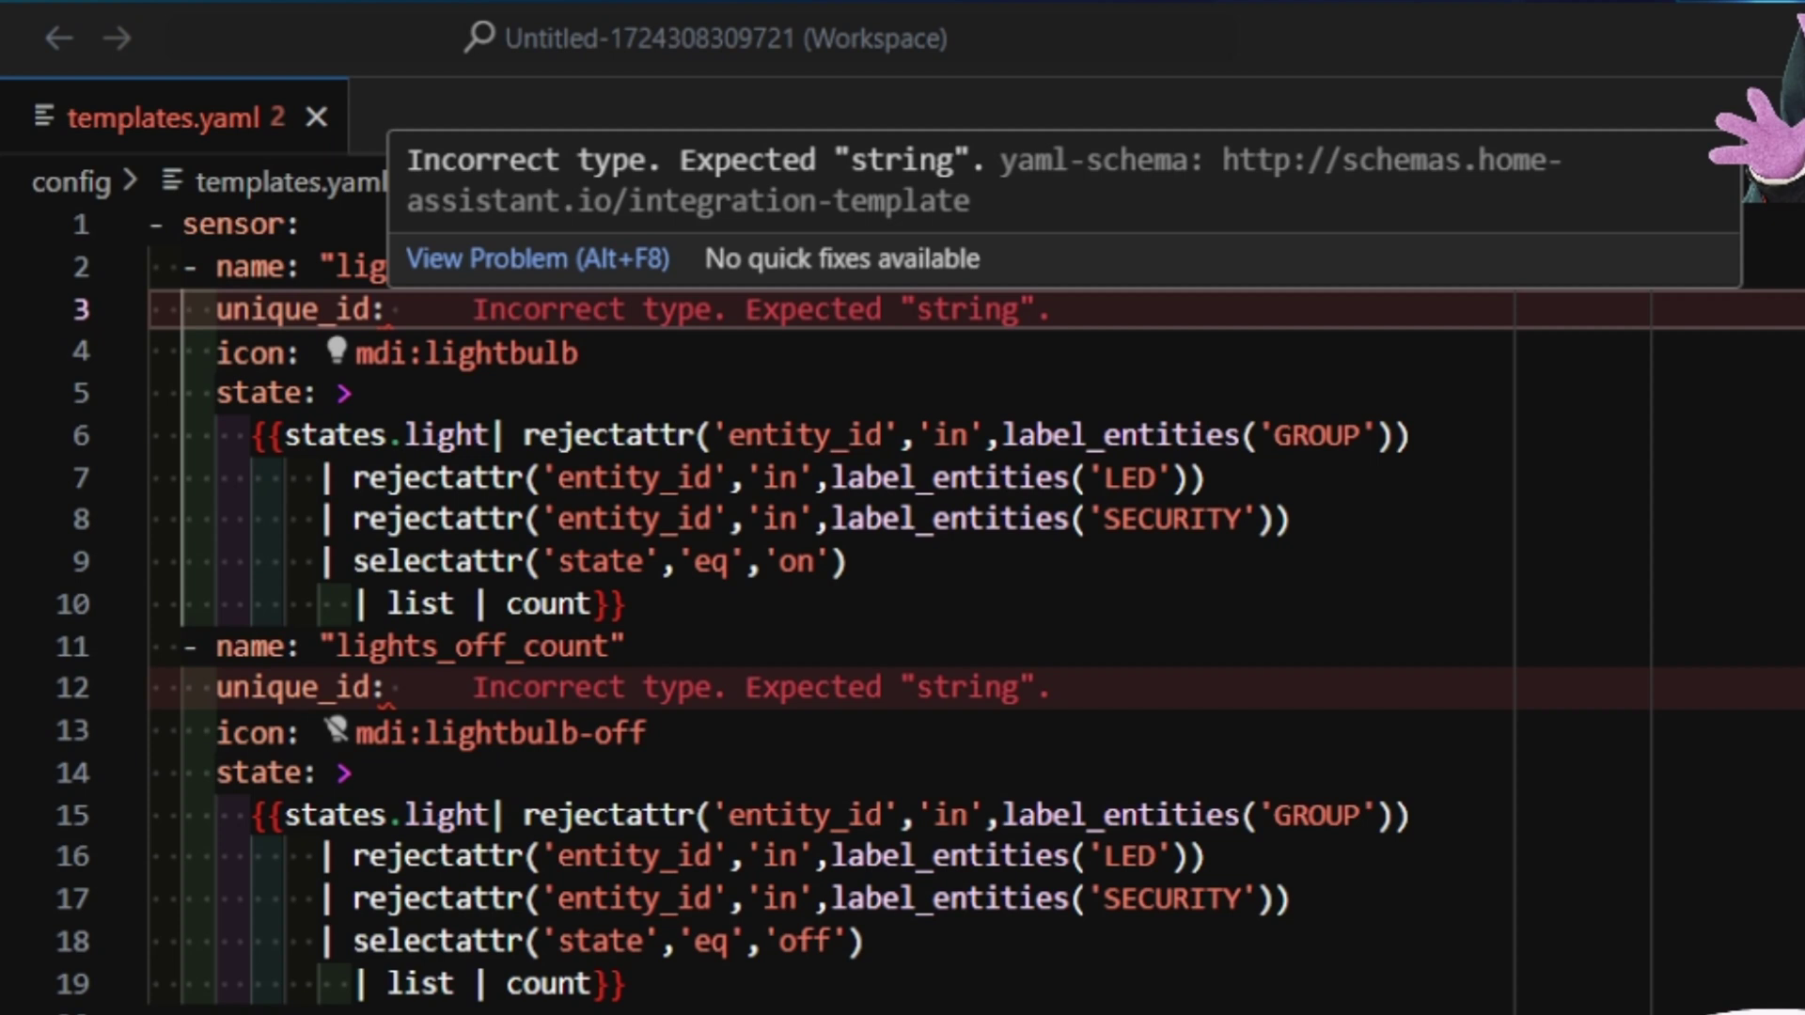
pyautogui.rightClick(425, 308)
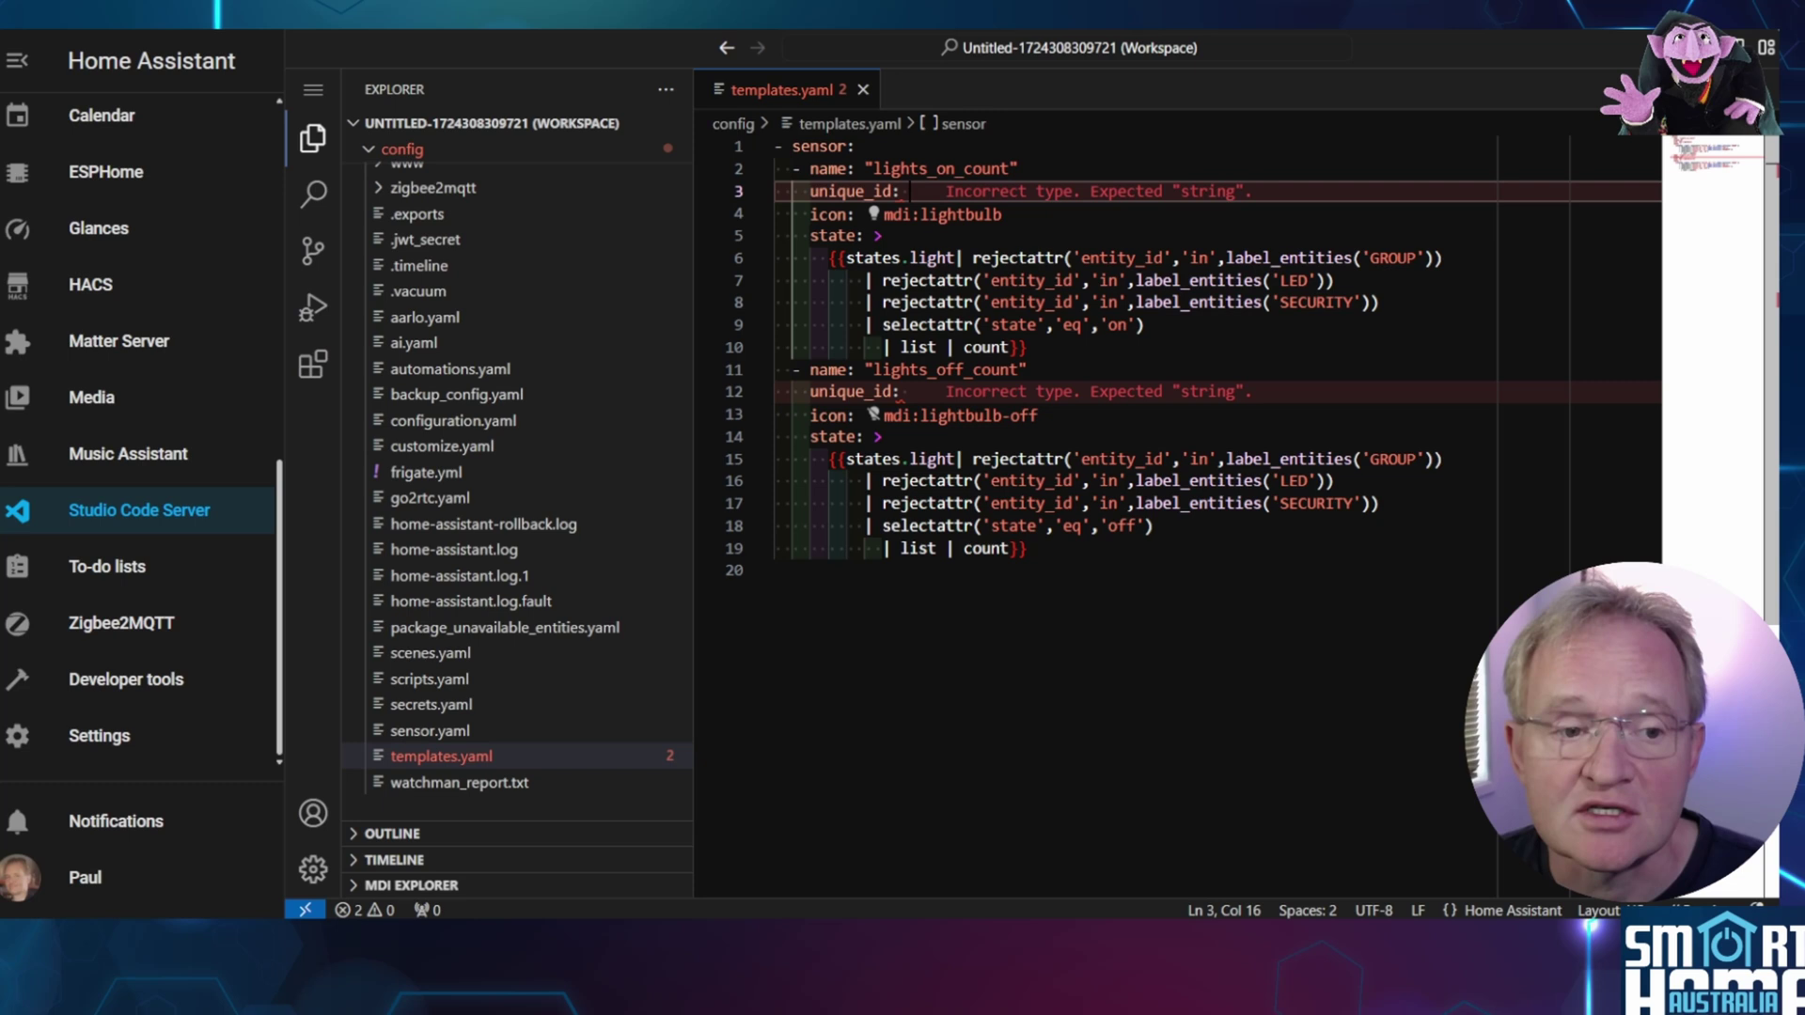
pyautogui.rightClick(934, 376)
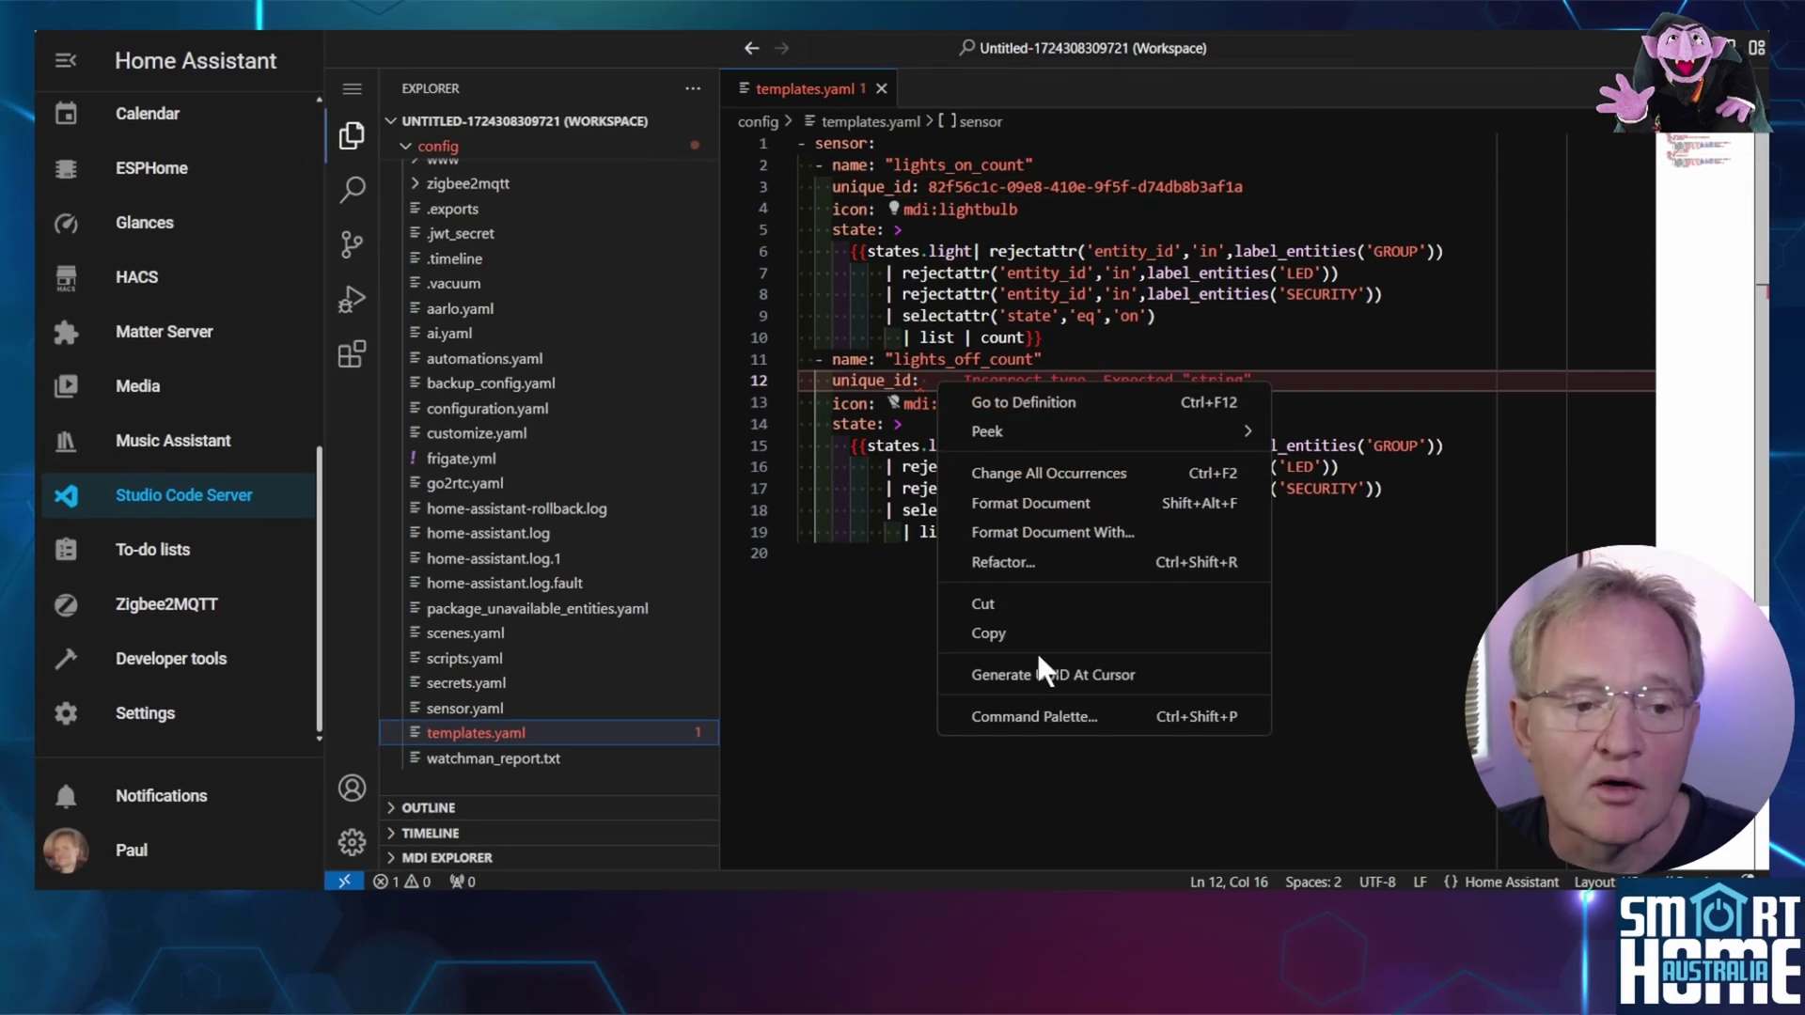
pyautogui.click(1053, 674)
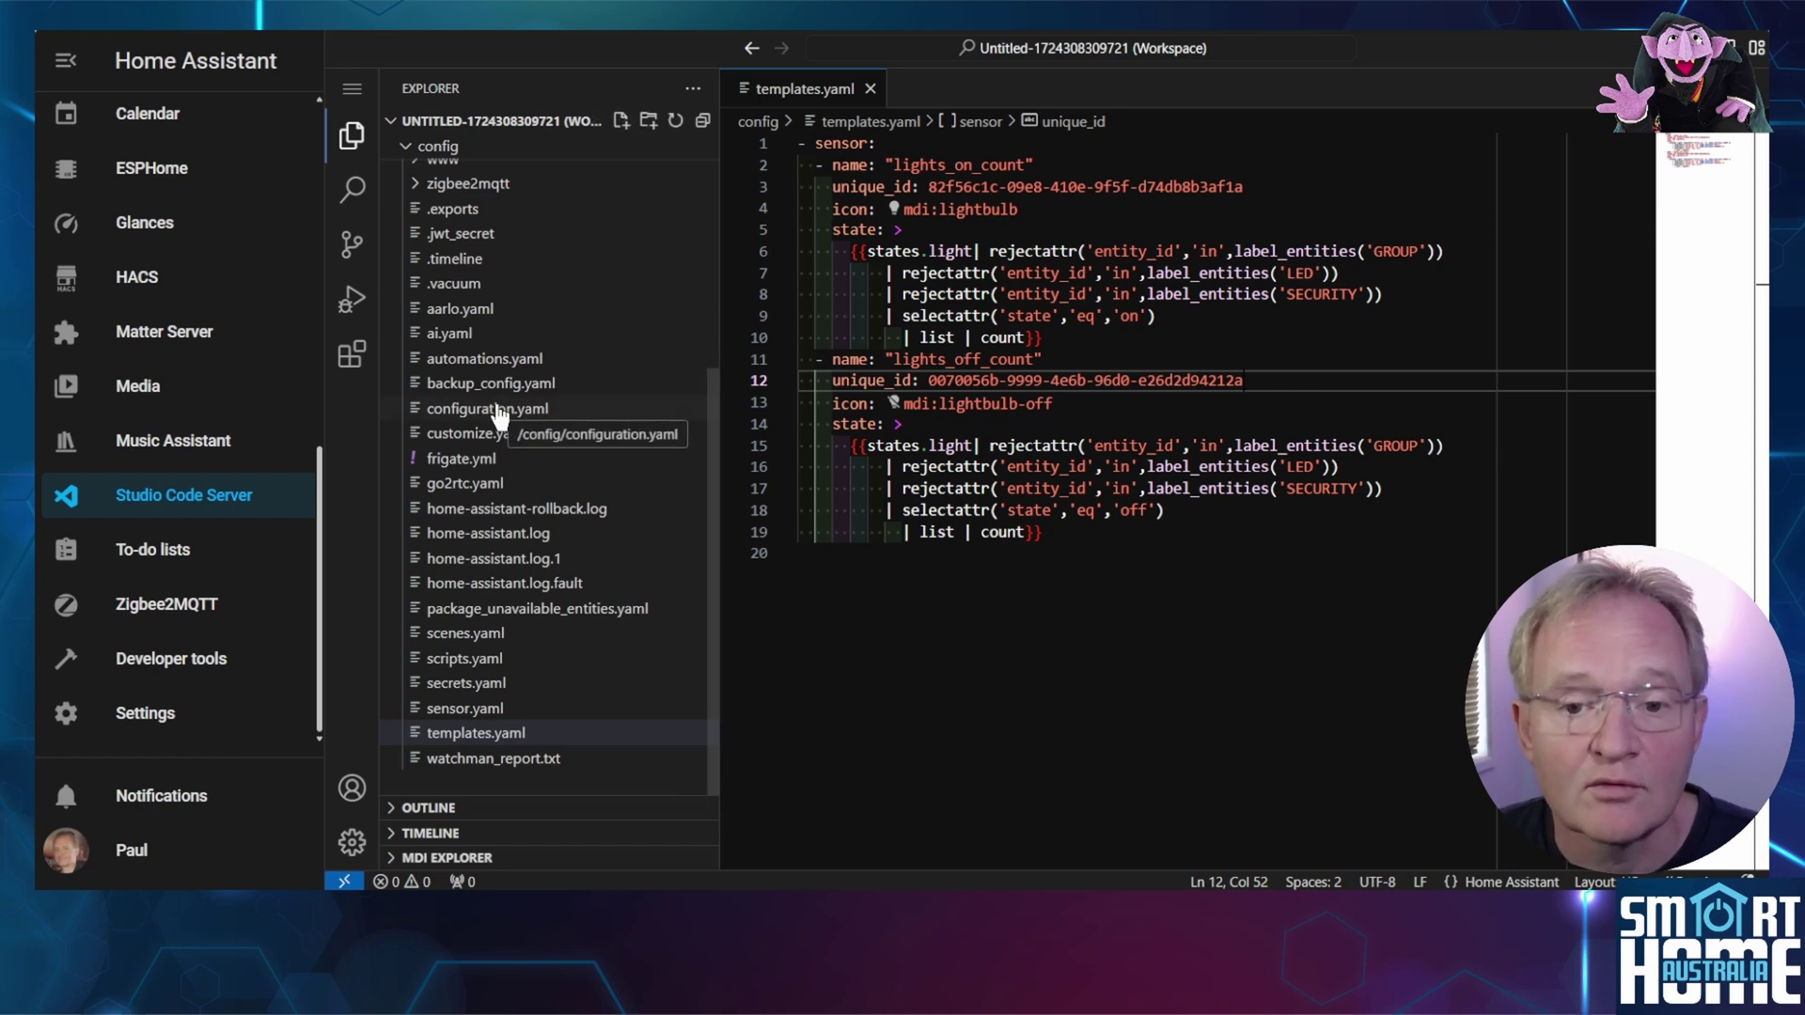
# - Open configuration.yaml and select the 'template: !include templates.yaml' line
pyautogui.click(498, 413)
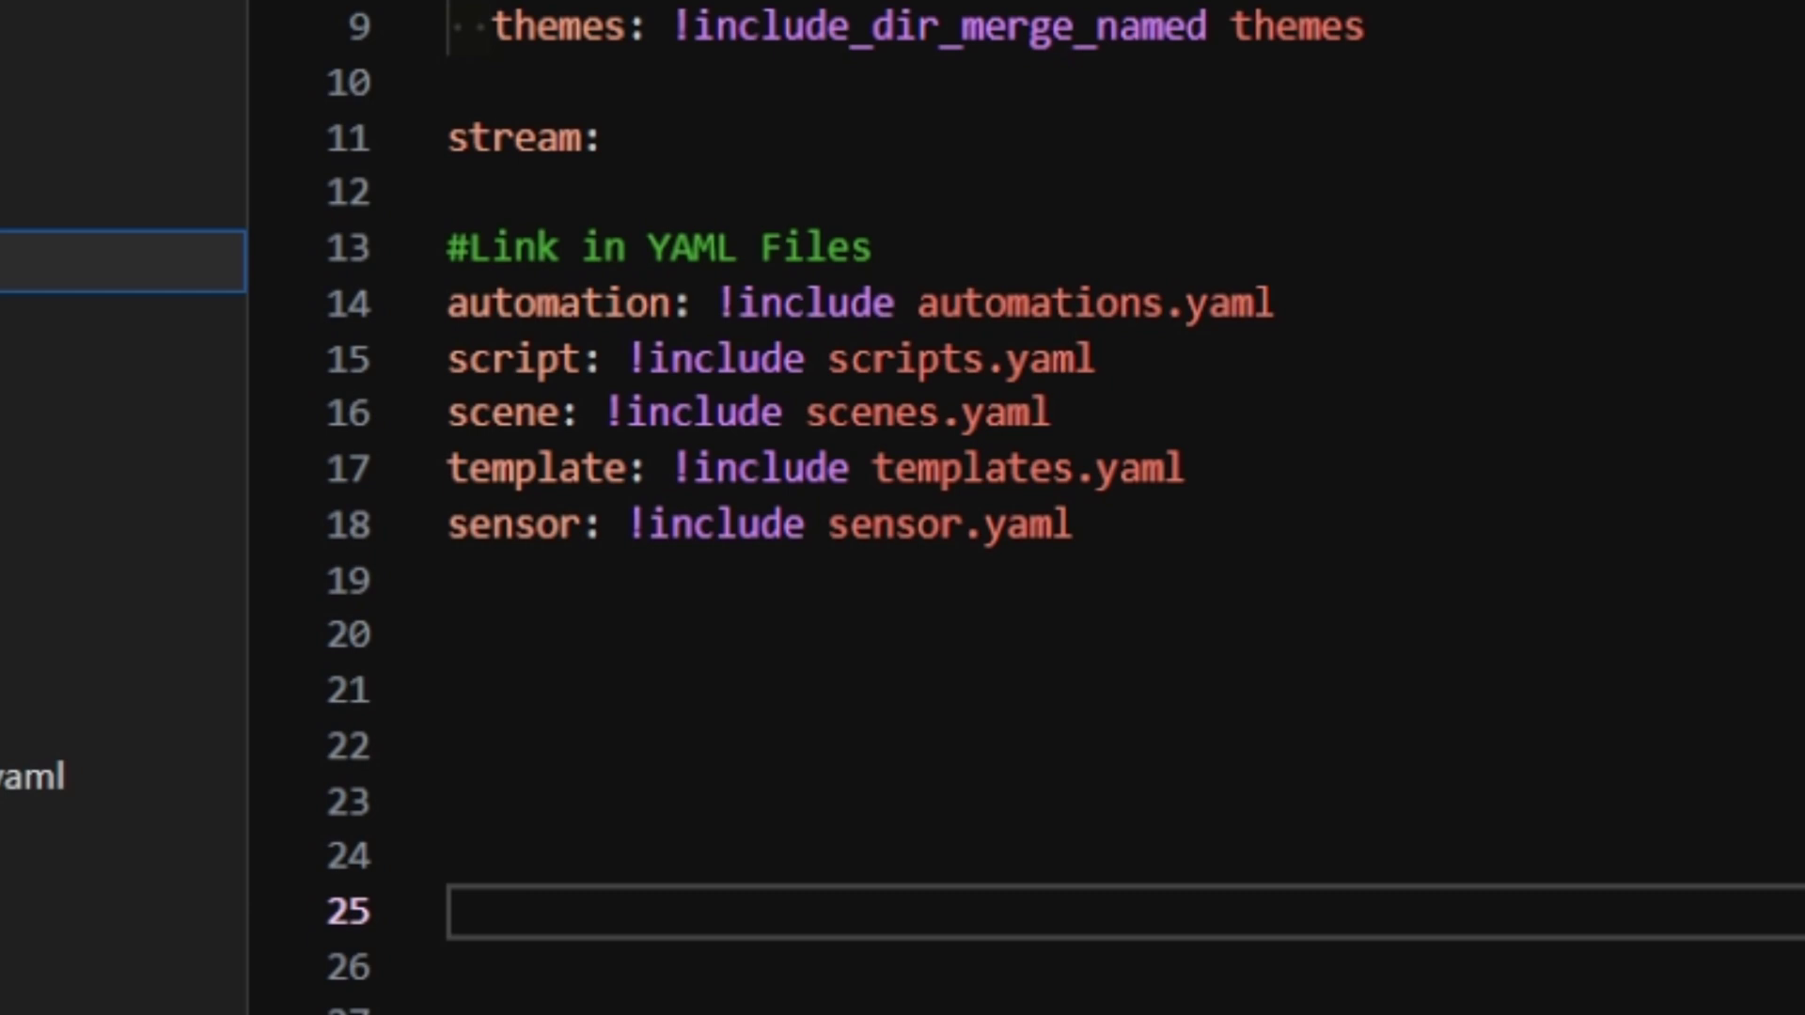
pyautogui.moveTo(1187, 468); pyautogui.dragTo(447, 468)
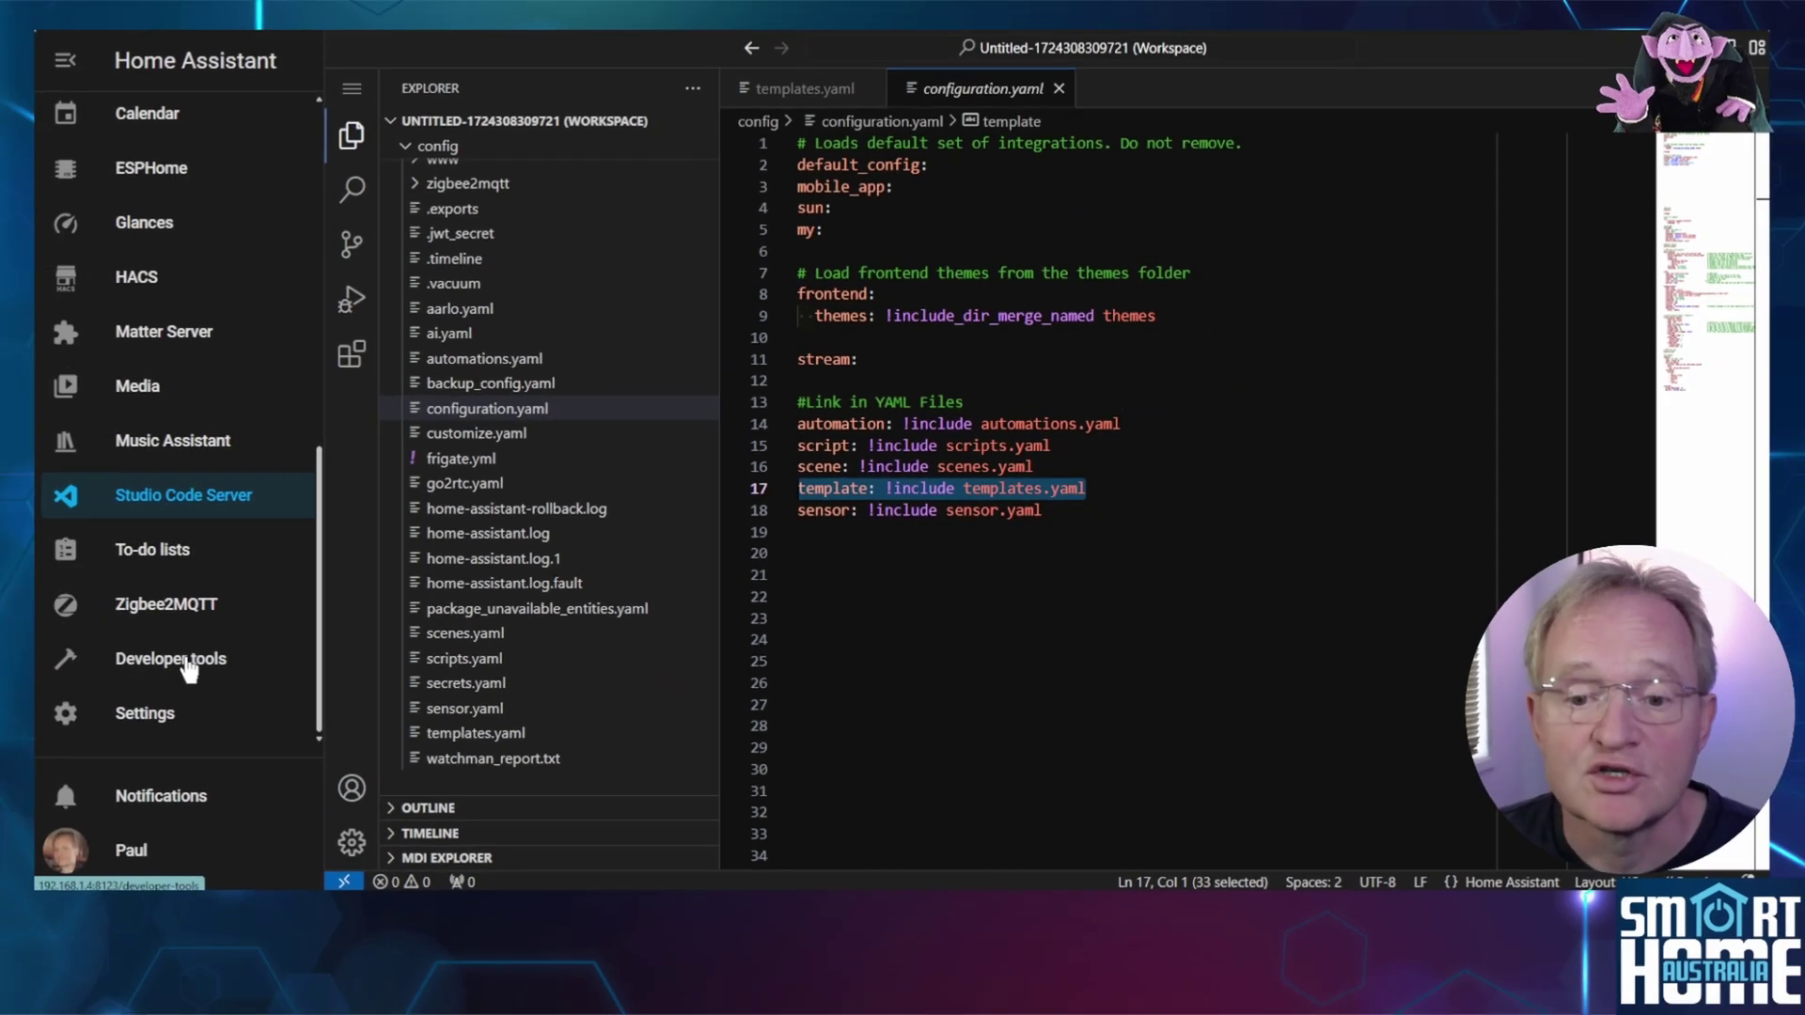
# - Restart Home Assistant from the Developer tools YAML tab
pyautogui.click(189, 668)
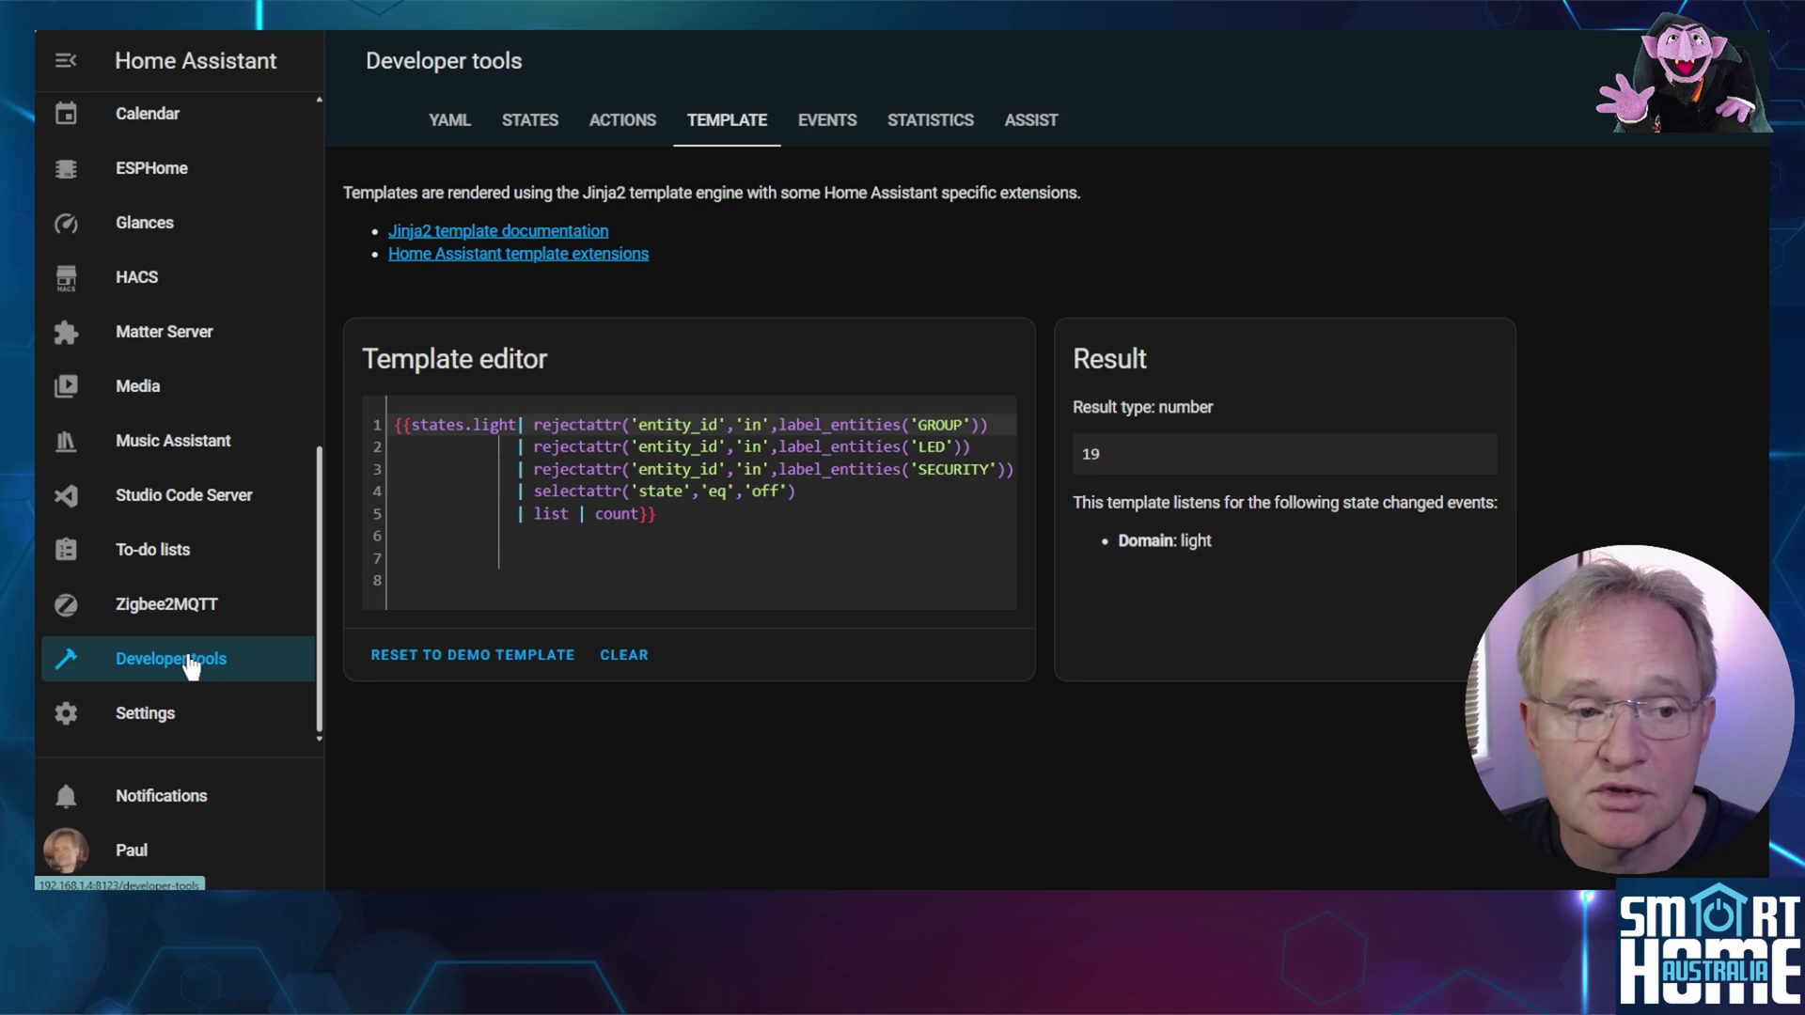
pyautogui.click(445, 121)
pyautogui.click(1575, 376)
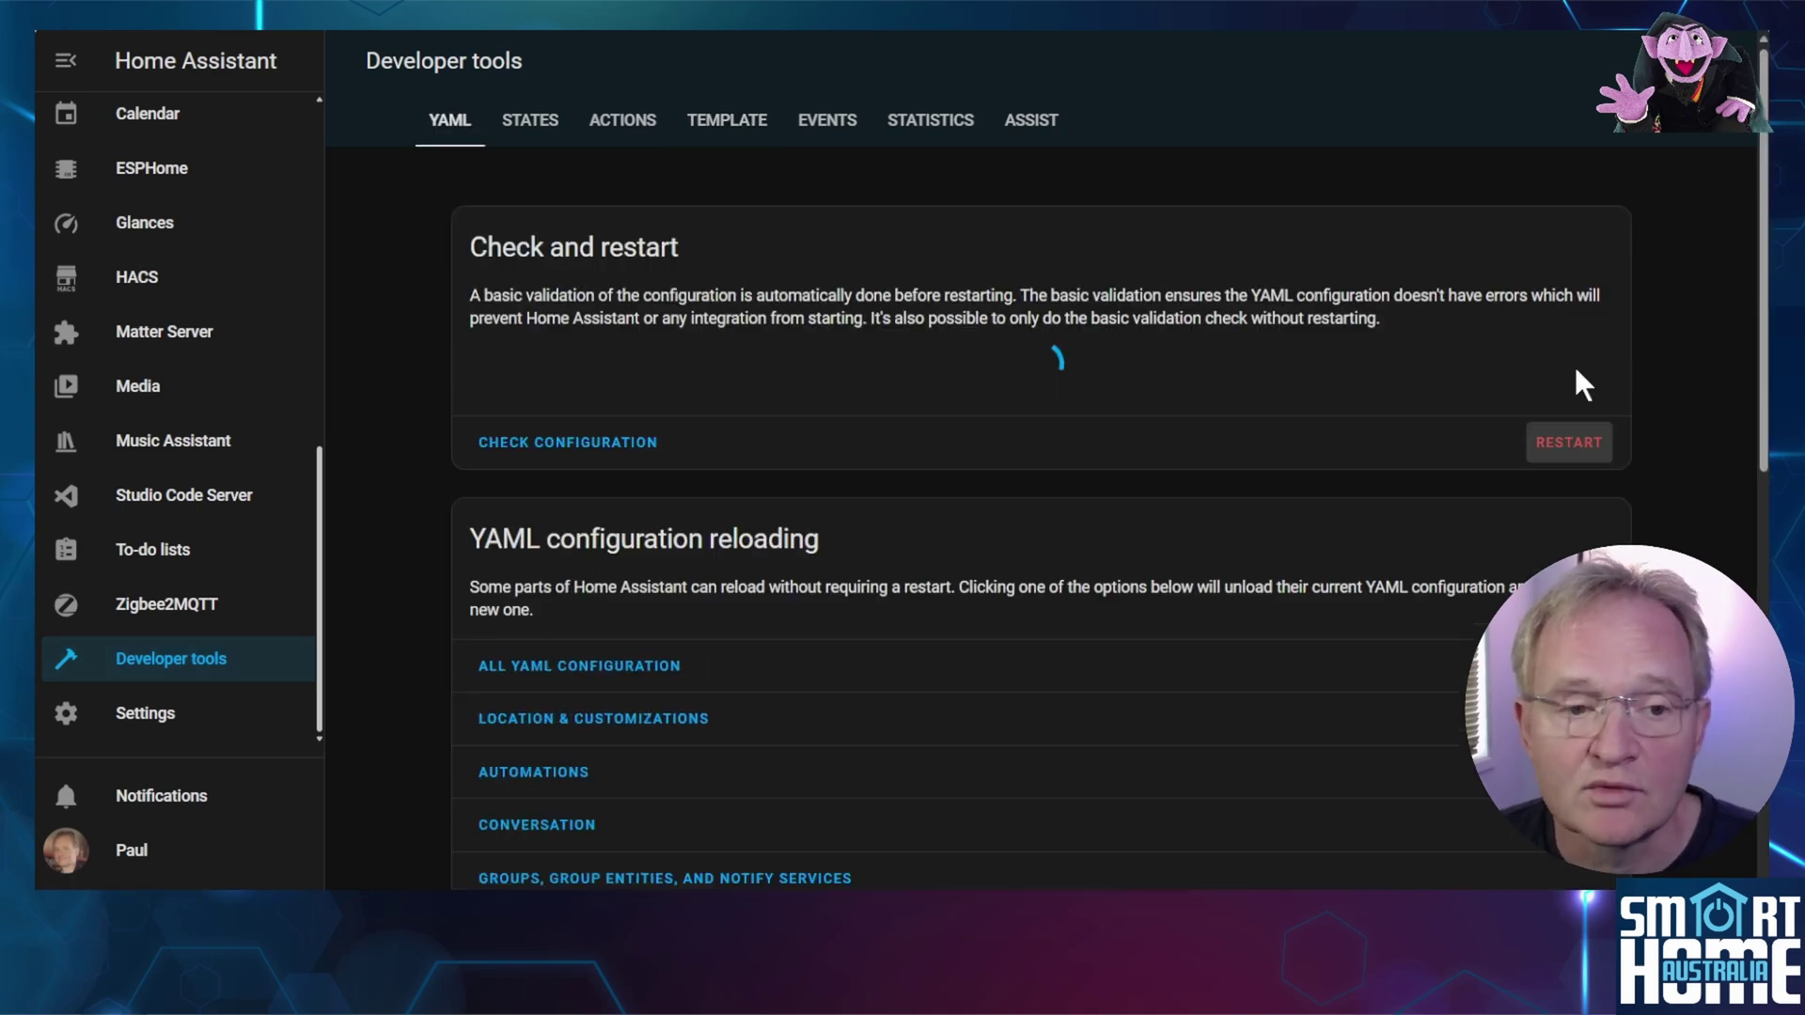
pyautogui.click(768, 516)
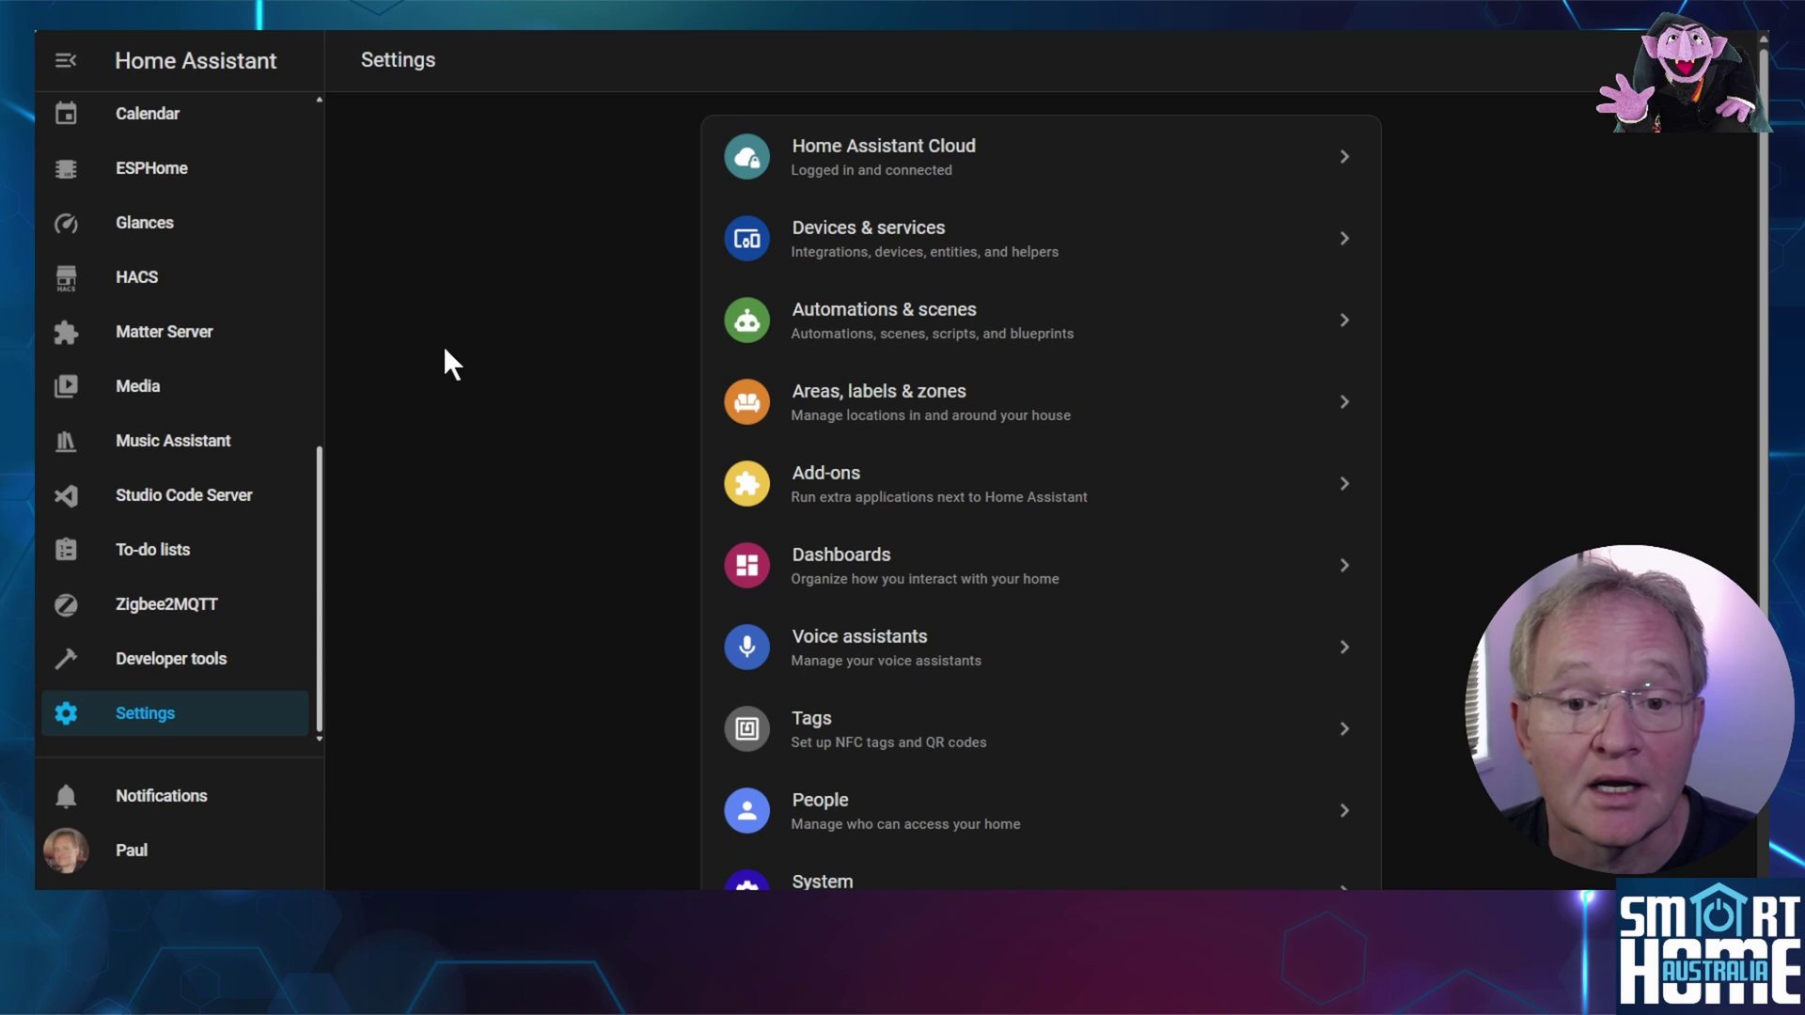
# - Find the sensor.lights entities and inspect the lights_on_count and Home Assistant Lights sensors
pyautogui.click(852, 233)
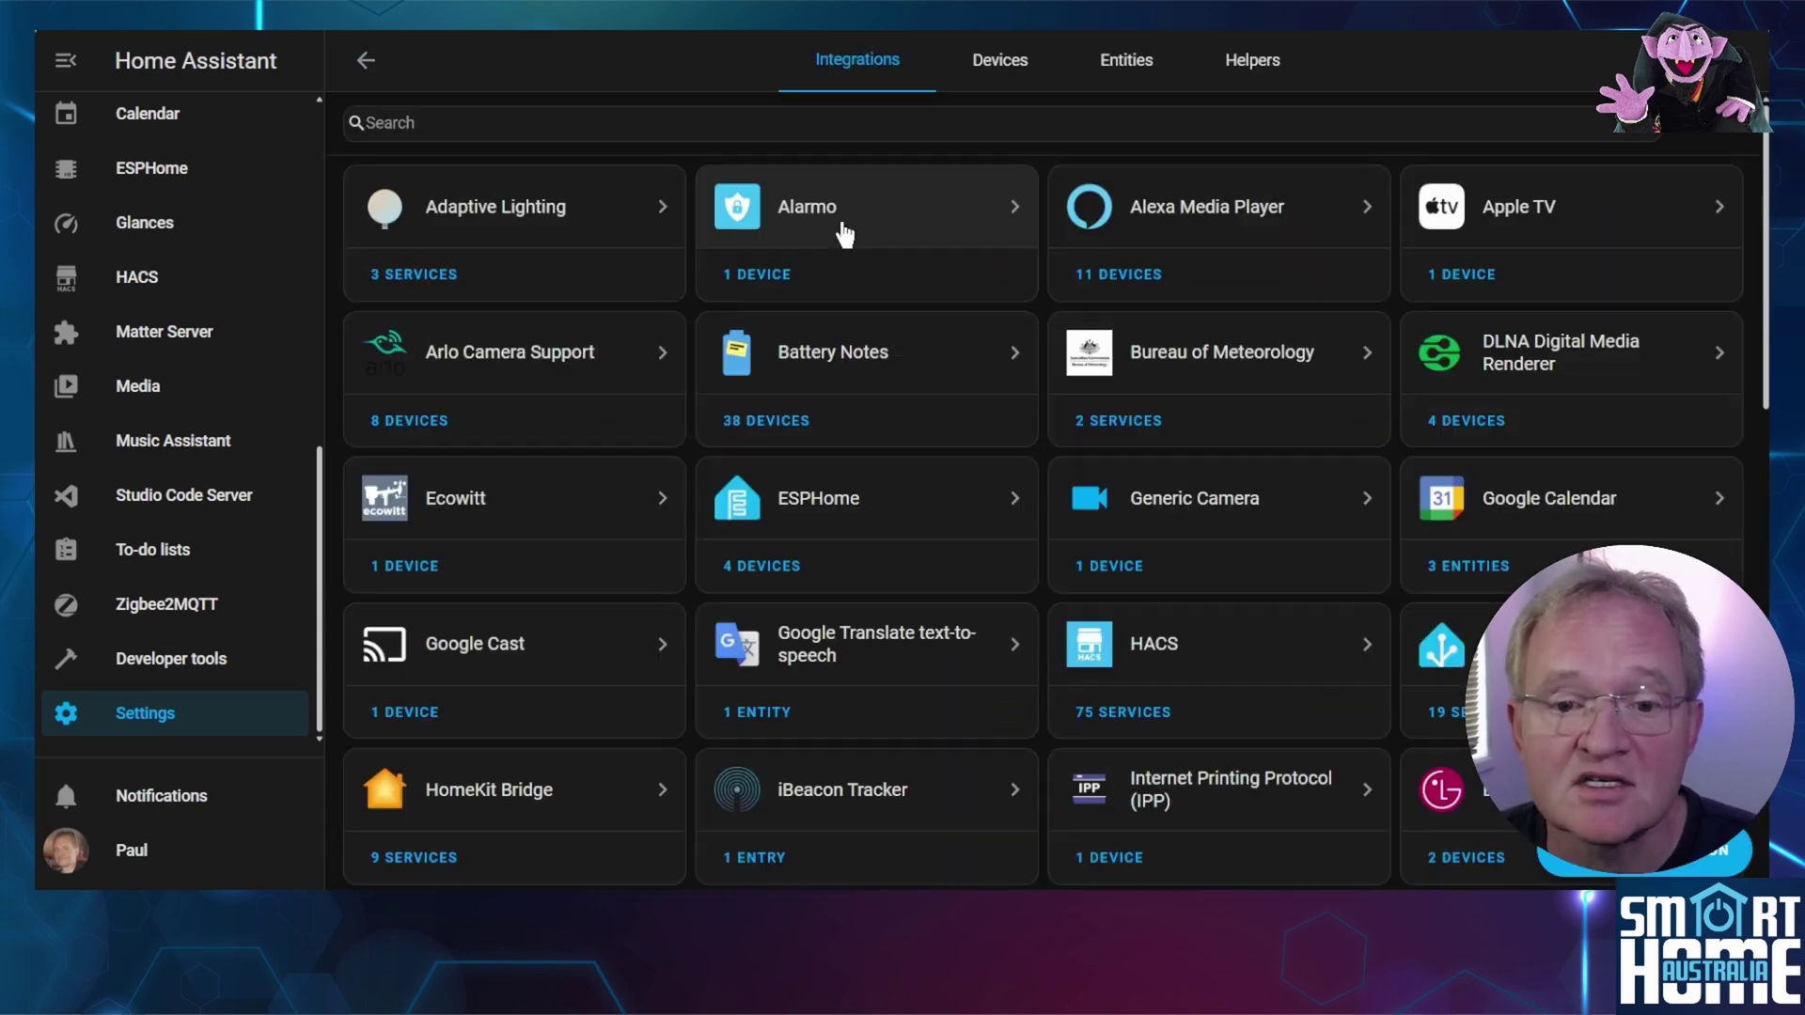
pyautogui.click(1124, 66)
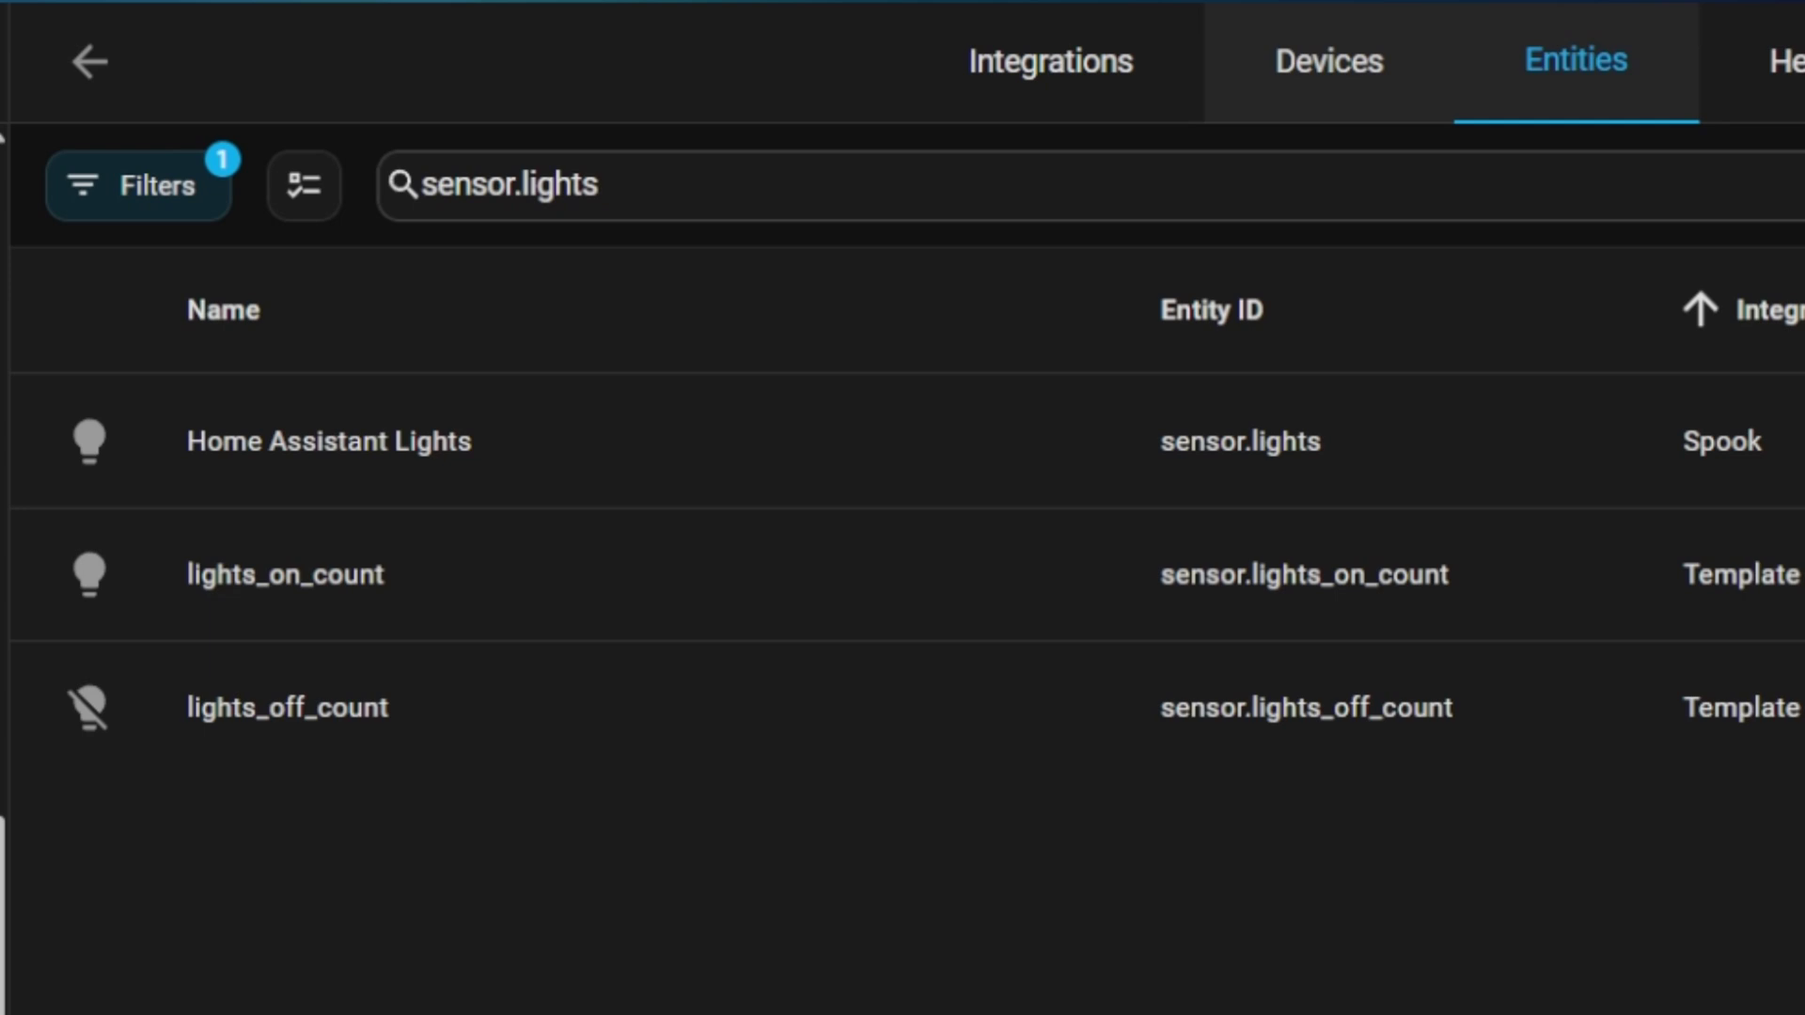
pyautogui.click(287, 620)
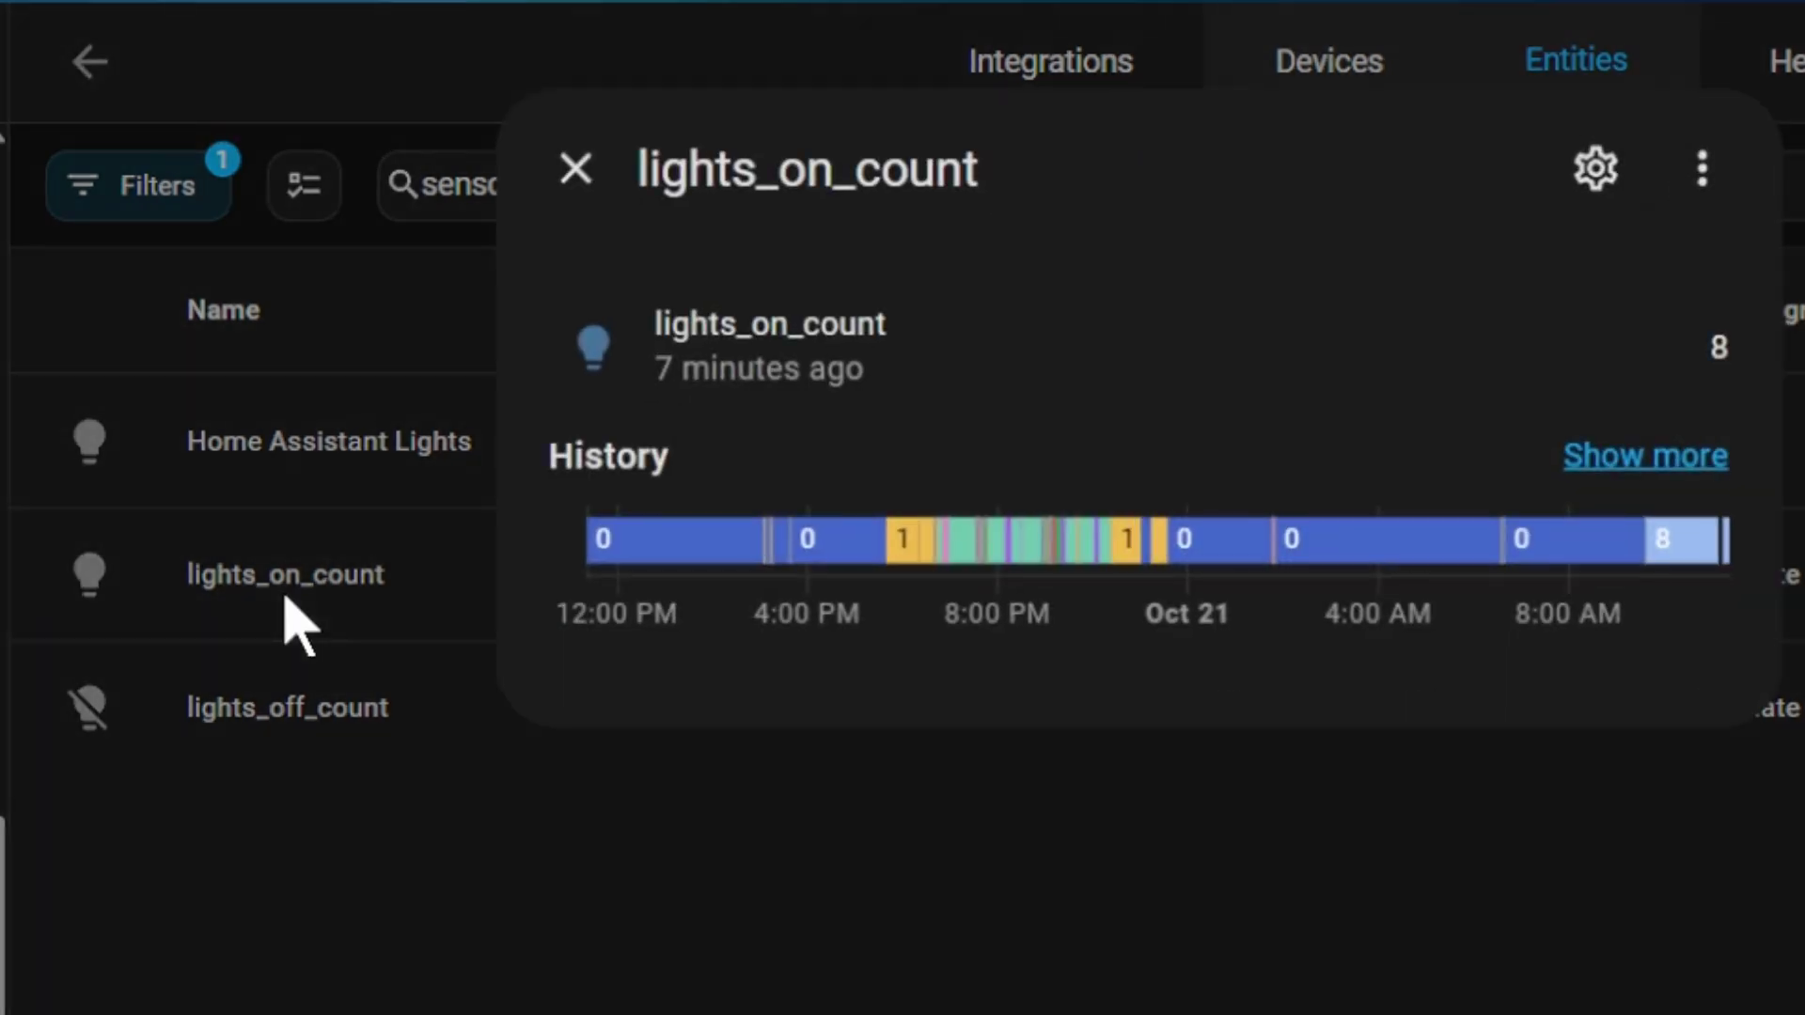
pyautogui.click(489, 461)
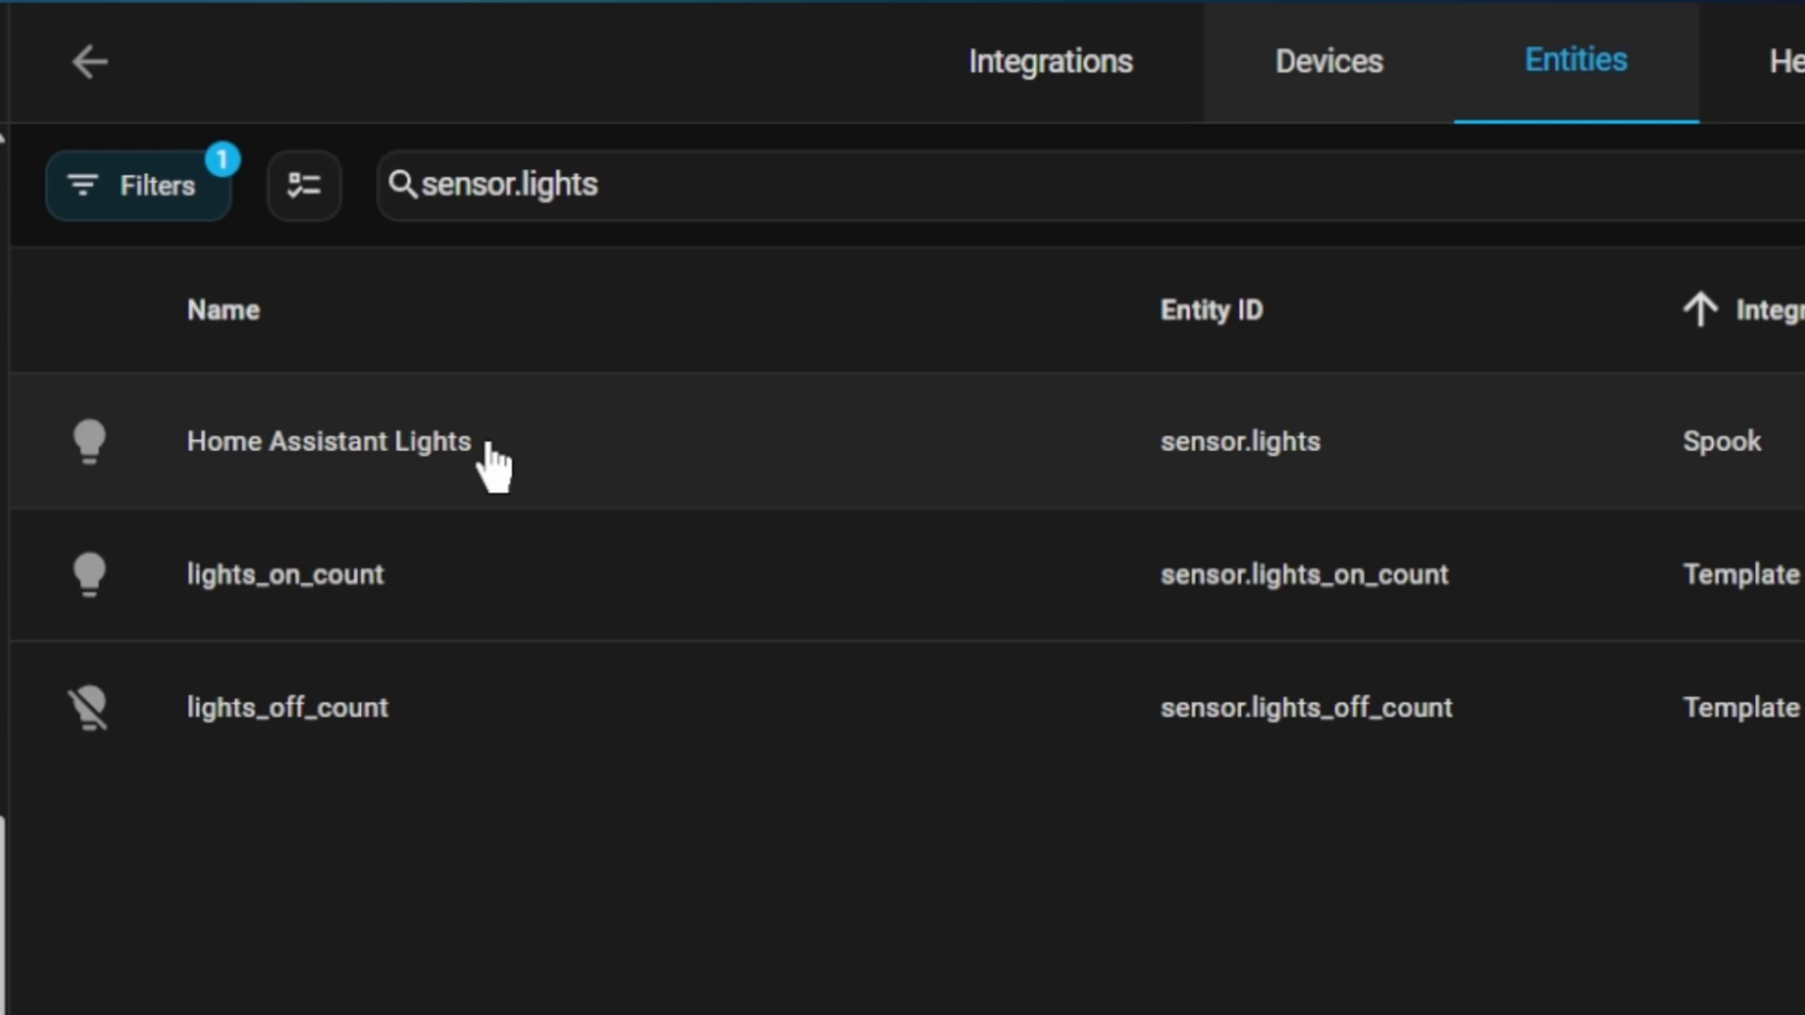
pyautogui.click(488, 460)
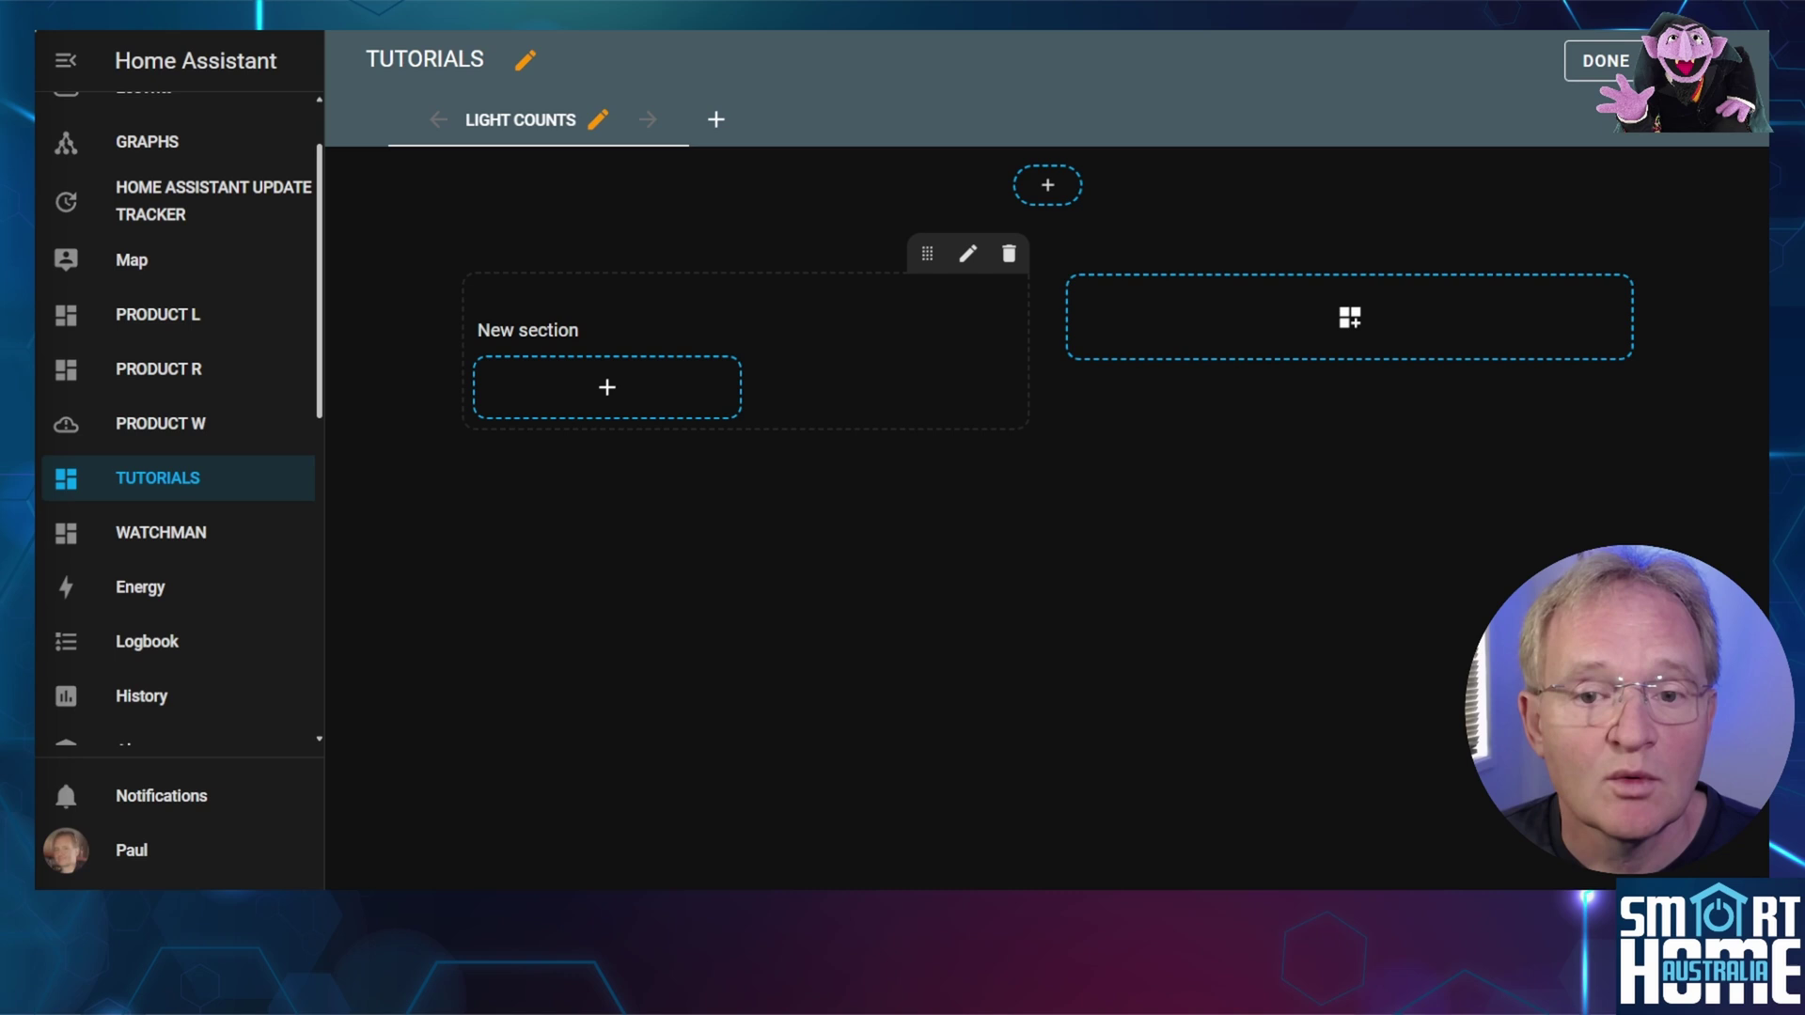
# - Add an Entity card for sensor.lights_on_count, showing Lights on Count 8, and save it
pyautogui.click(606, 400)
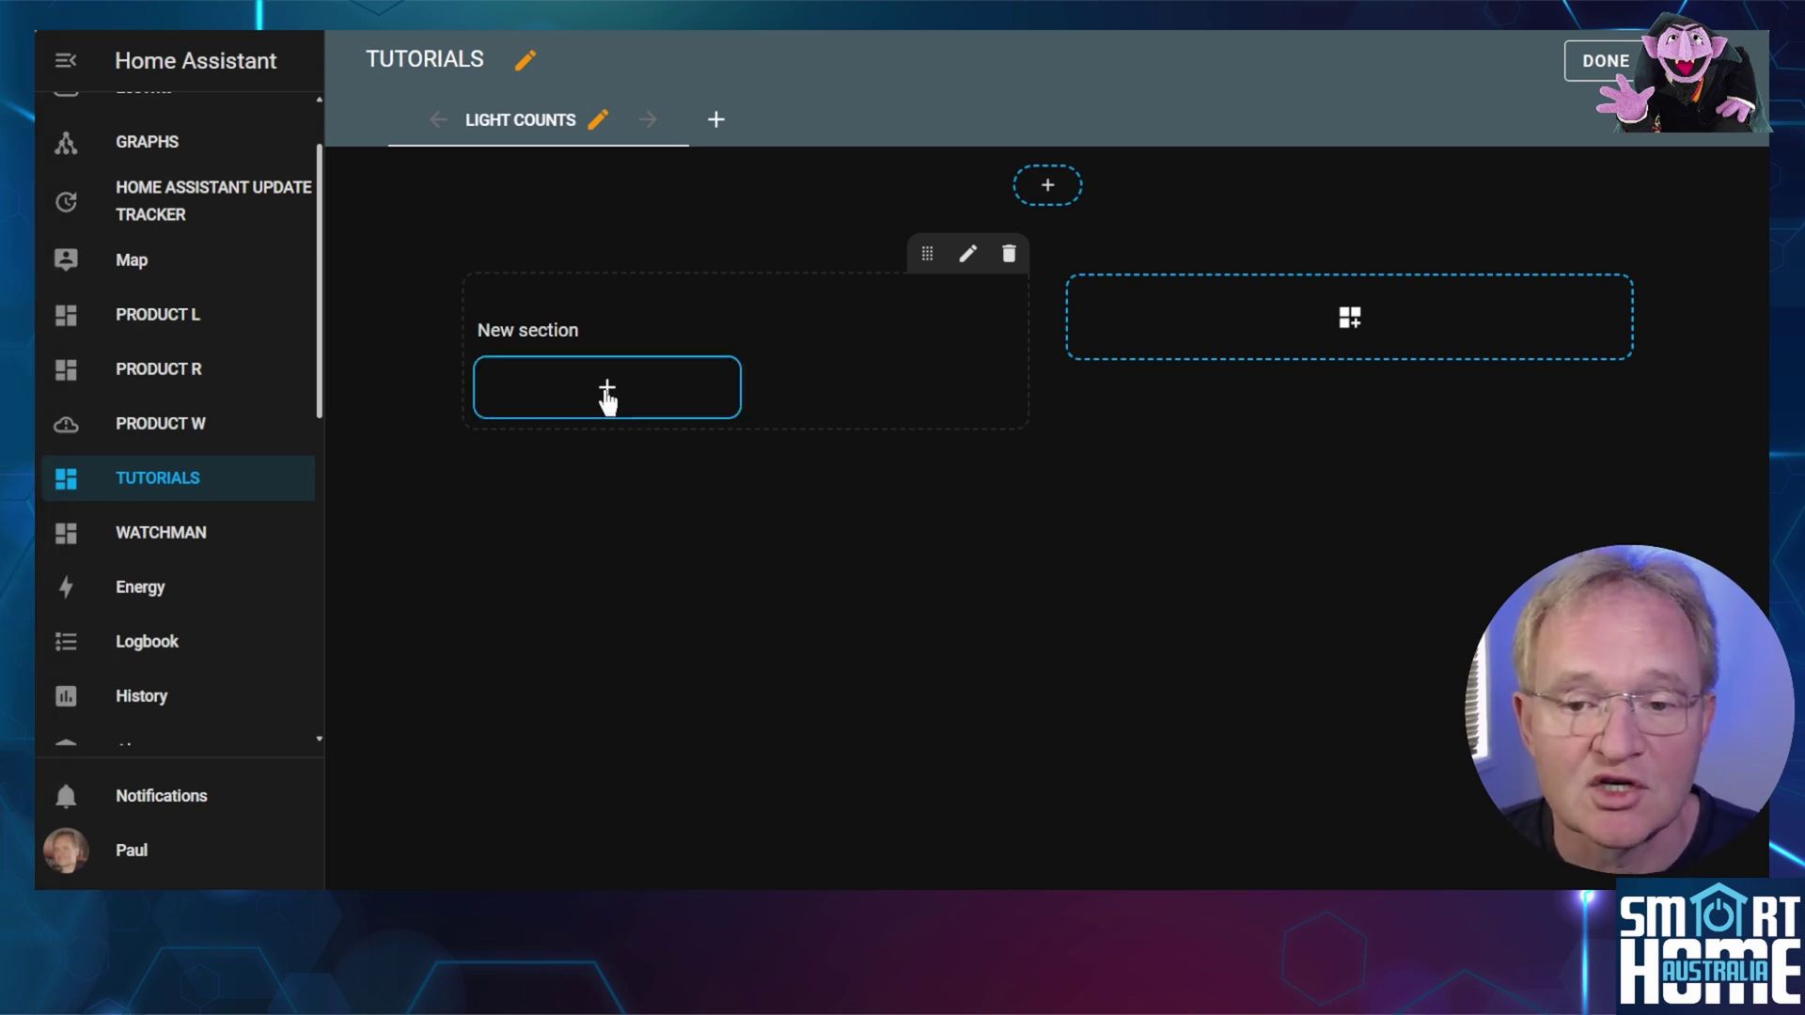
pyautogui.click(889, 395)
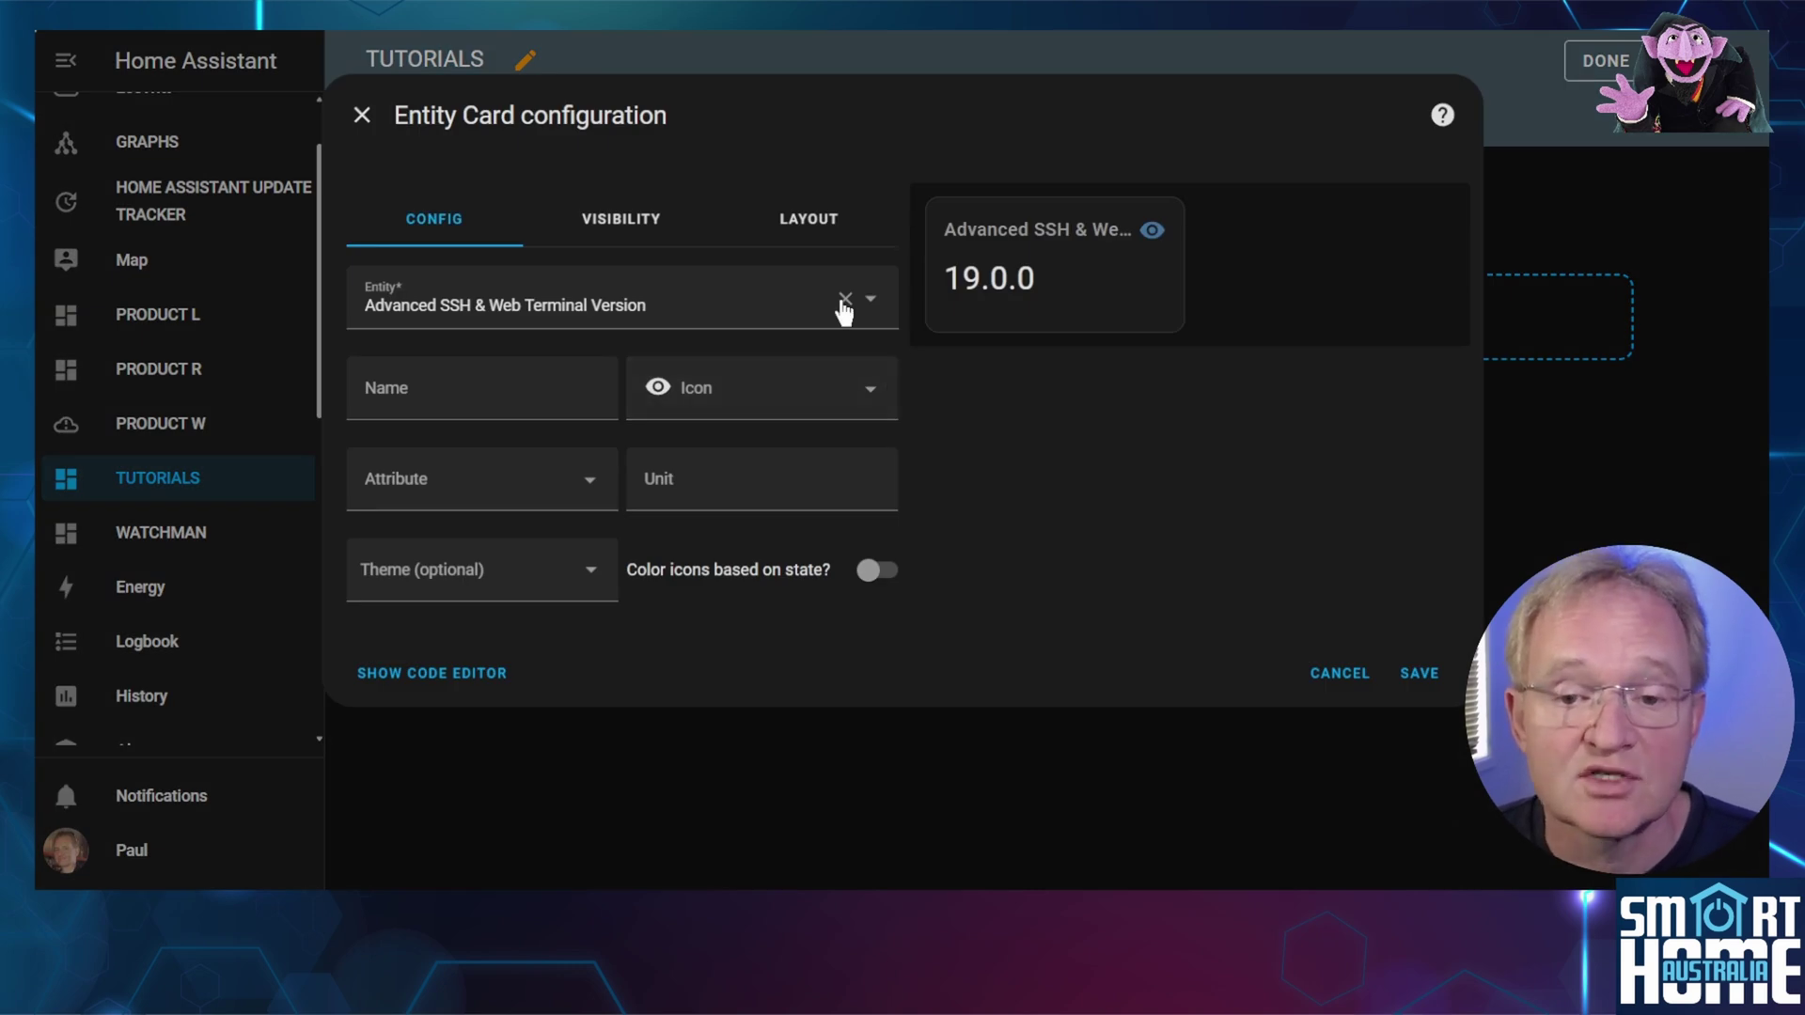
pyautogui.click(844, 302)
pyautogui.write('sensor.light_on')
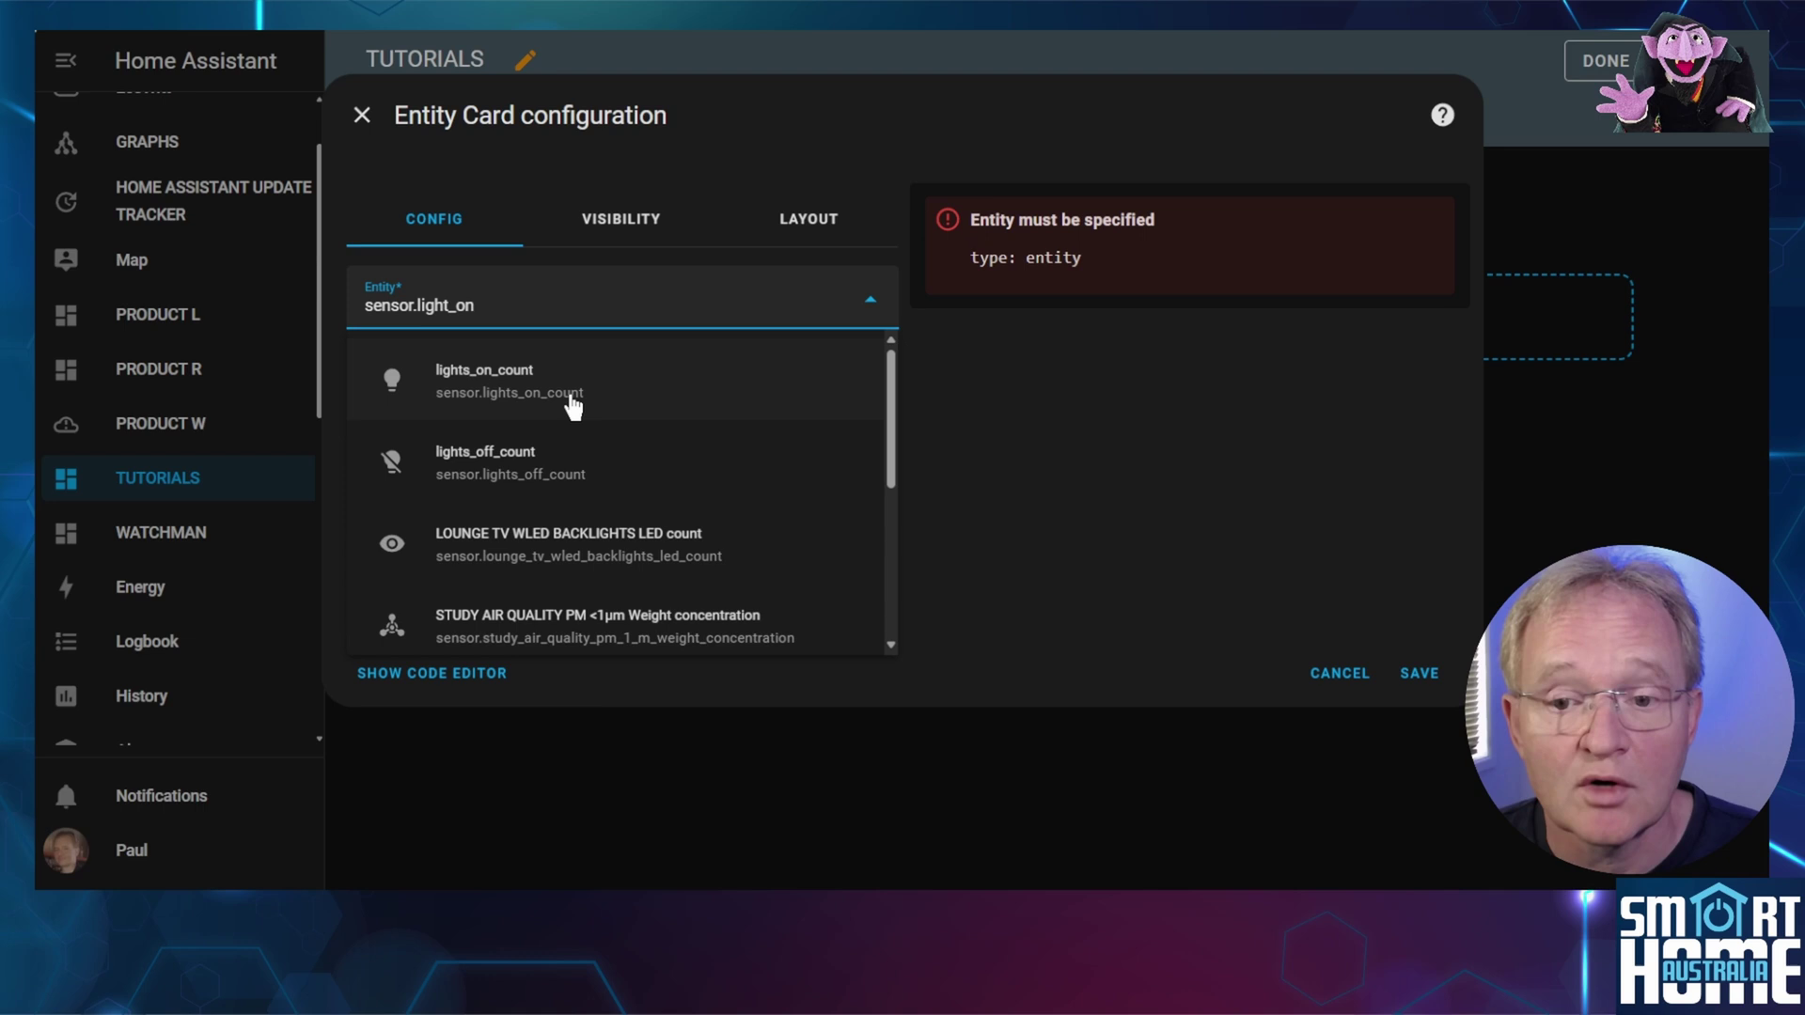
pyautogui.click(572, 406)
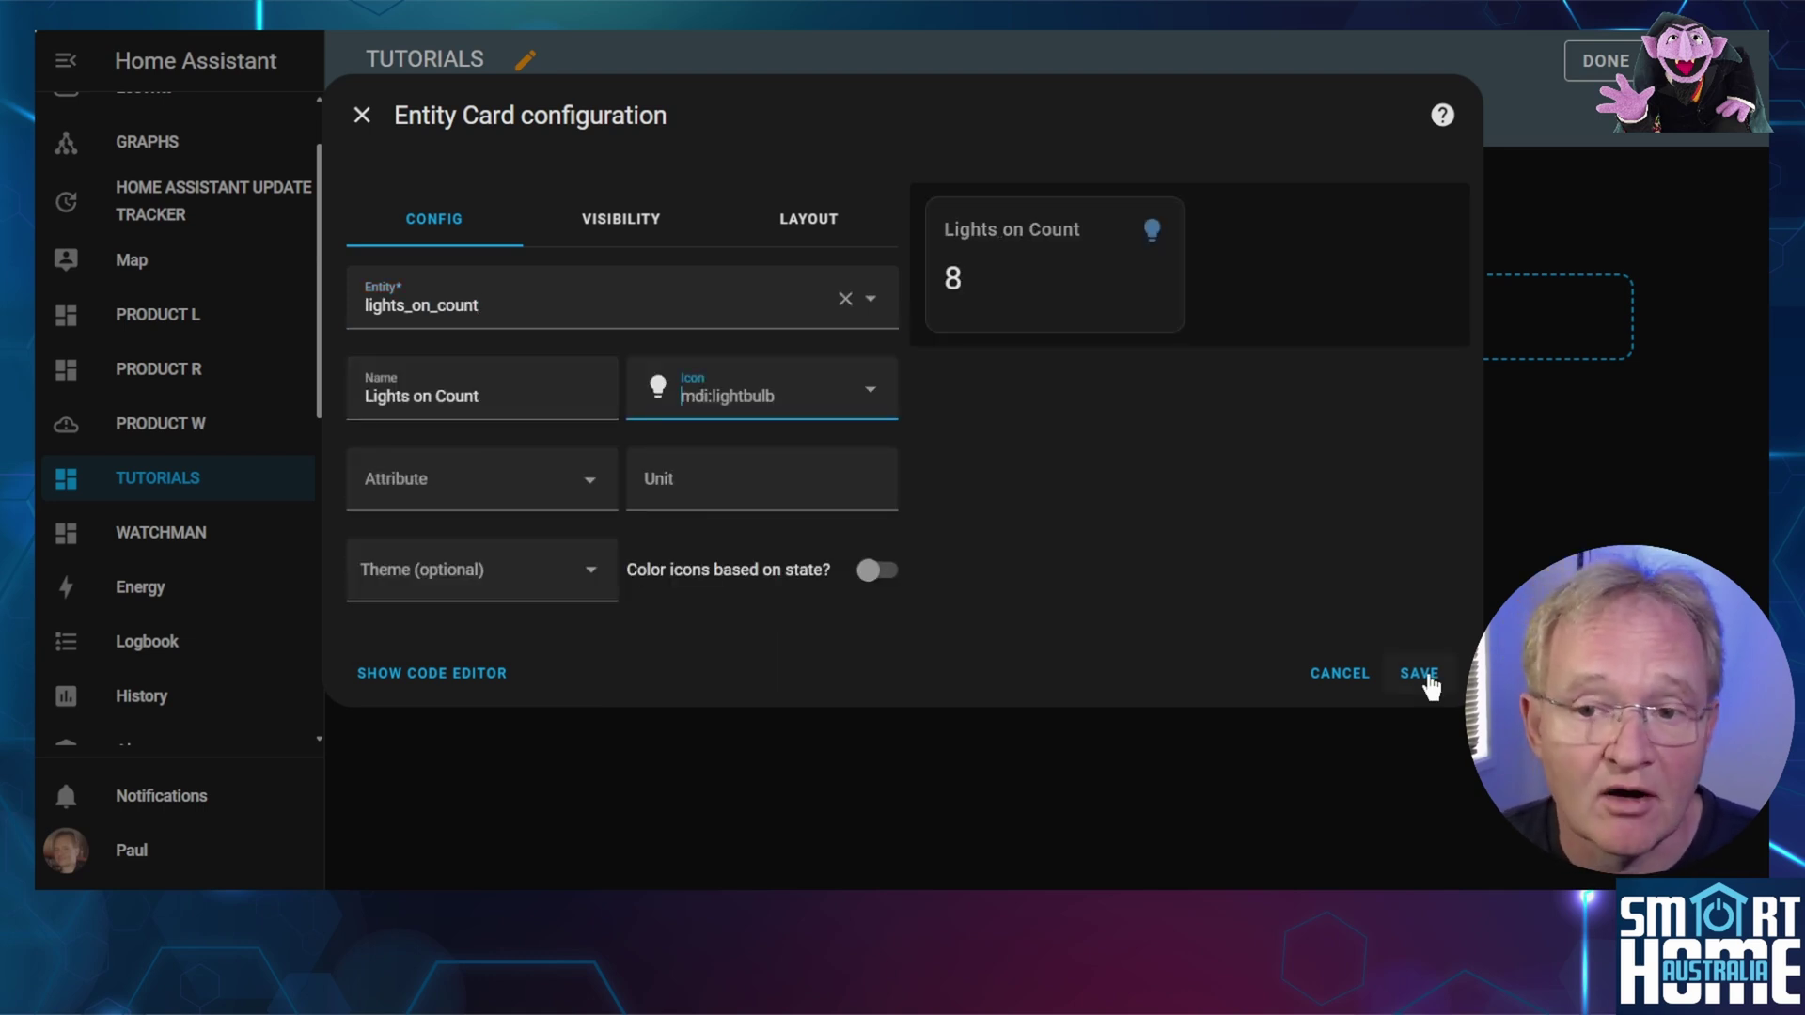
pyautogui.click(1422, 674)
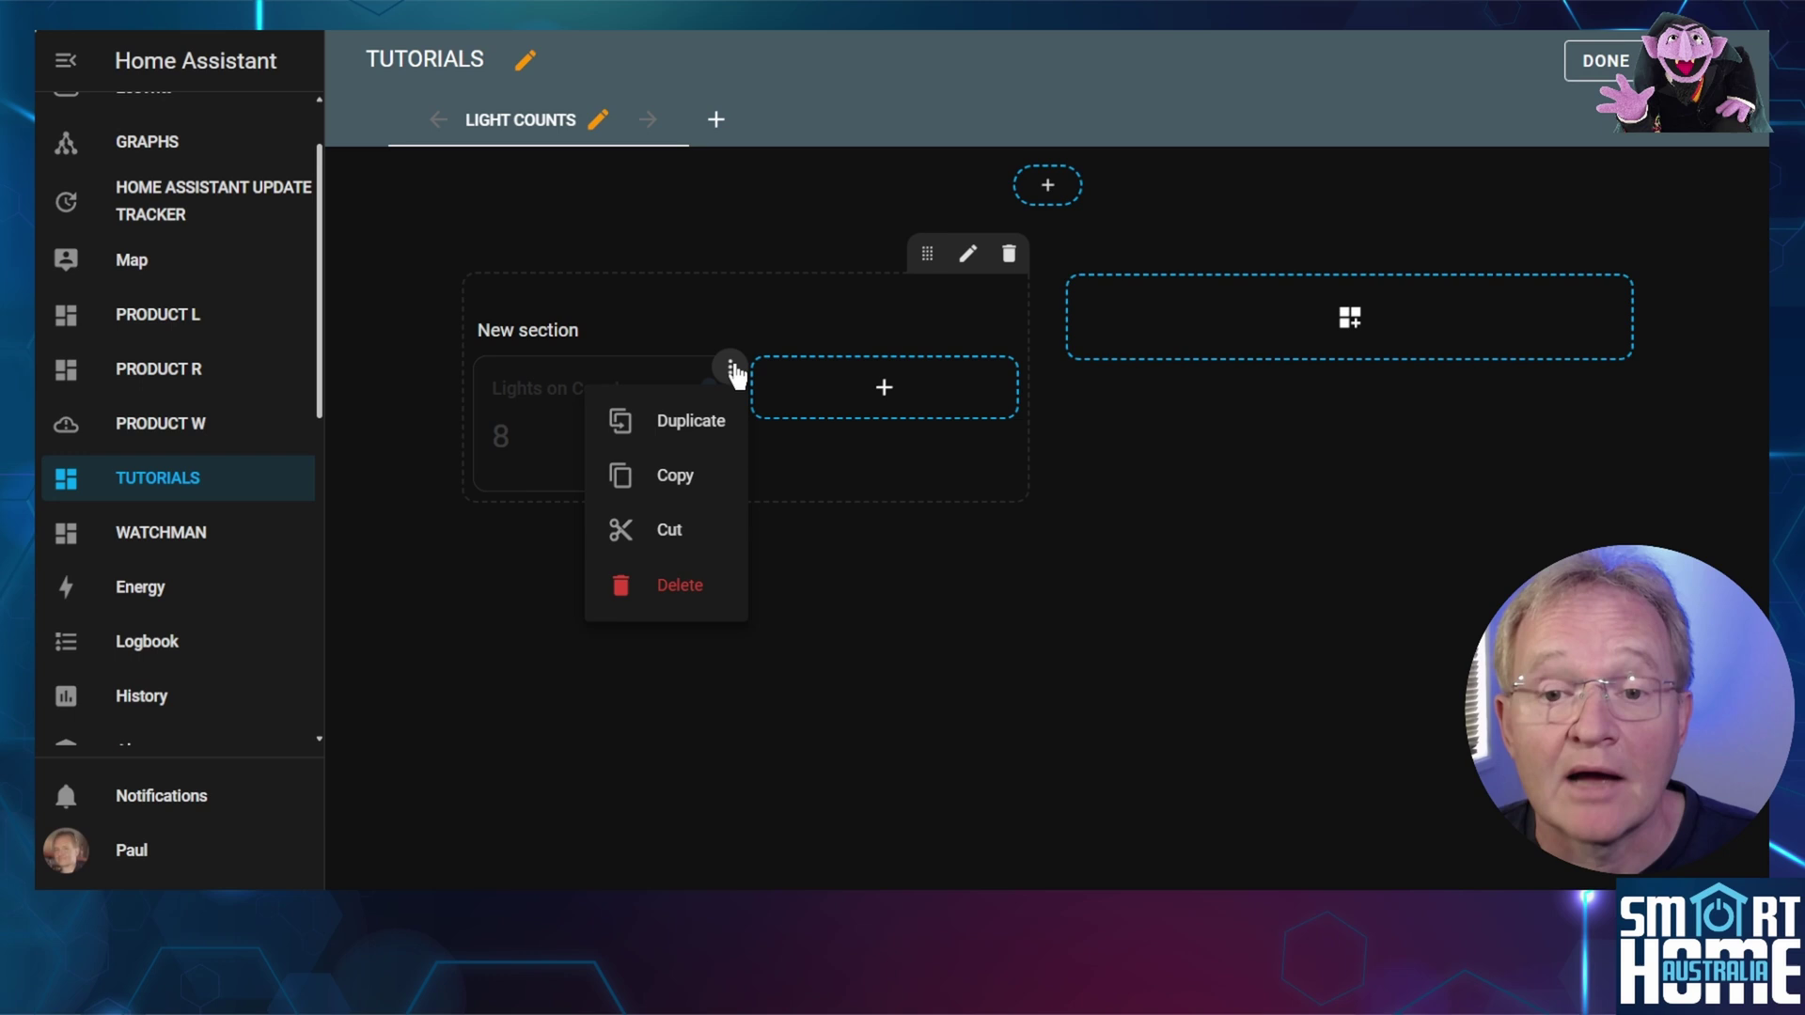
# - Duplicate that card as a Lights off Count card for lights_off_count, showing 18
pyautogui.click(691, 421)
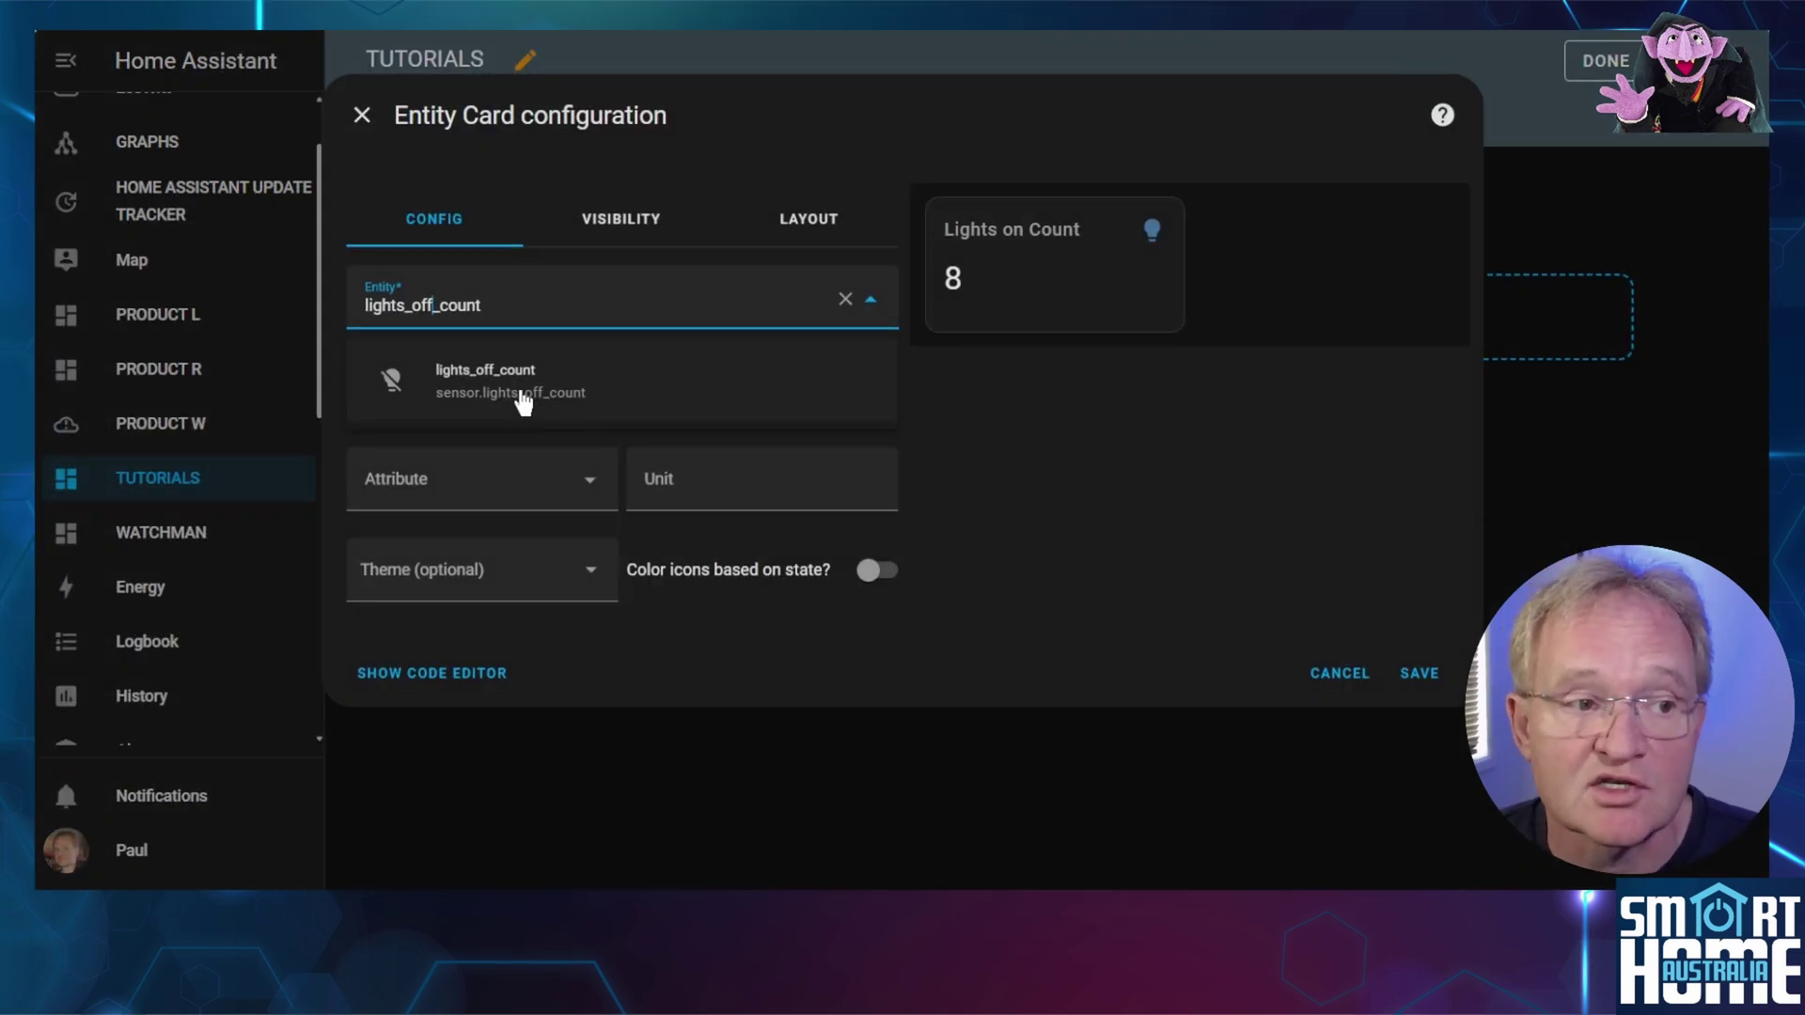
pyautogui.click(522, 403)
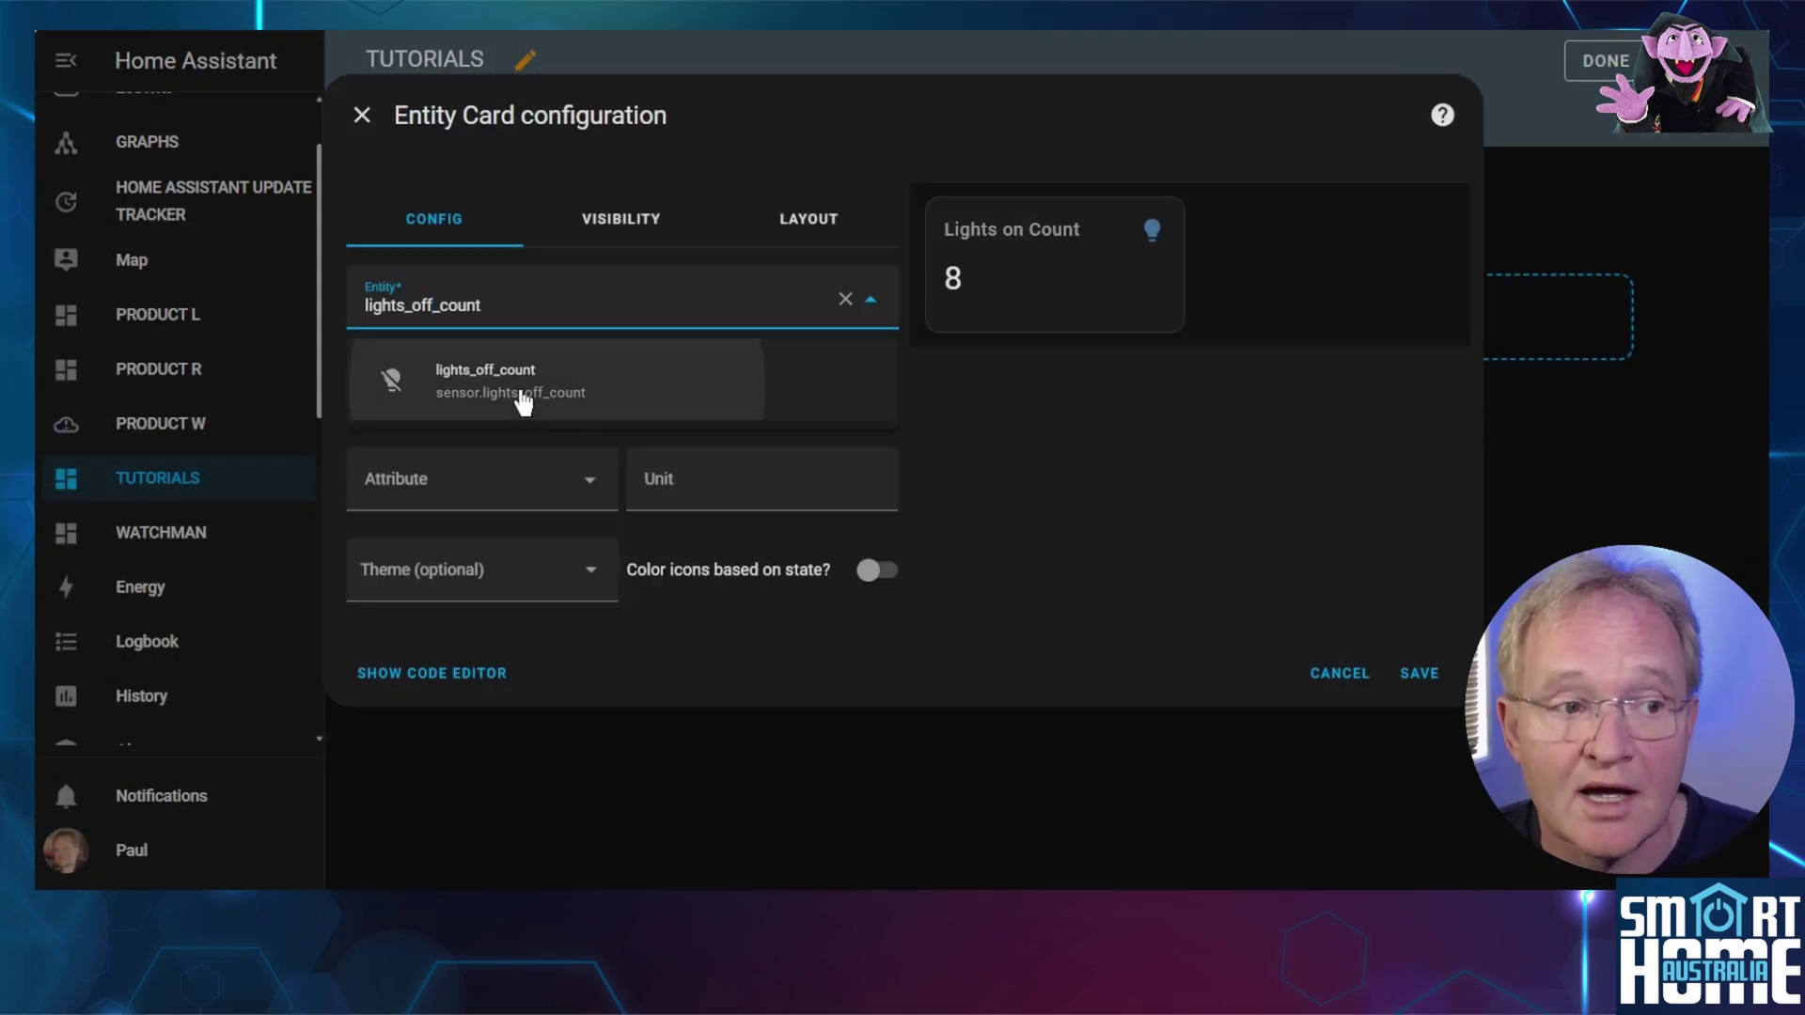
pyautogui.click(1403, 681)
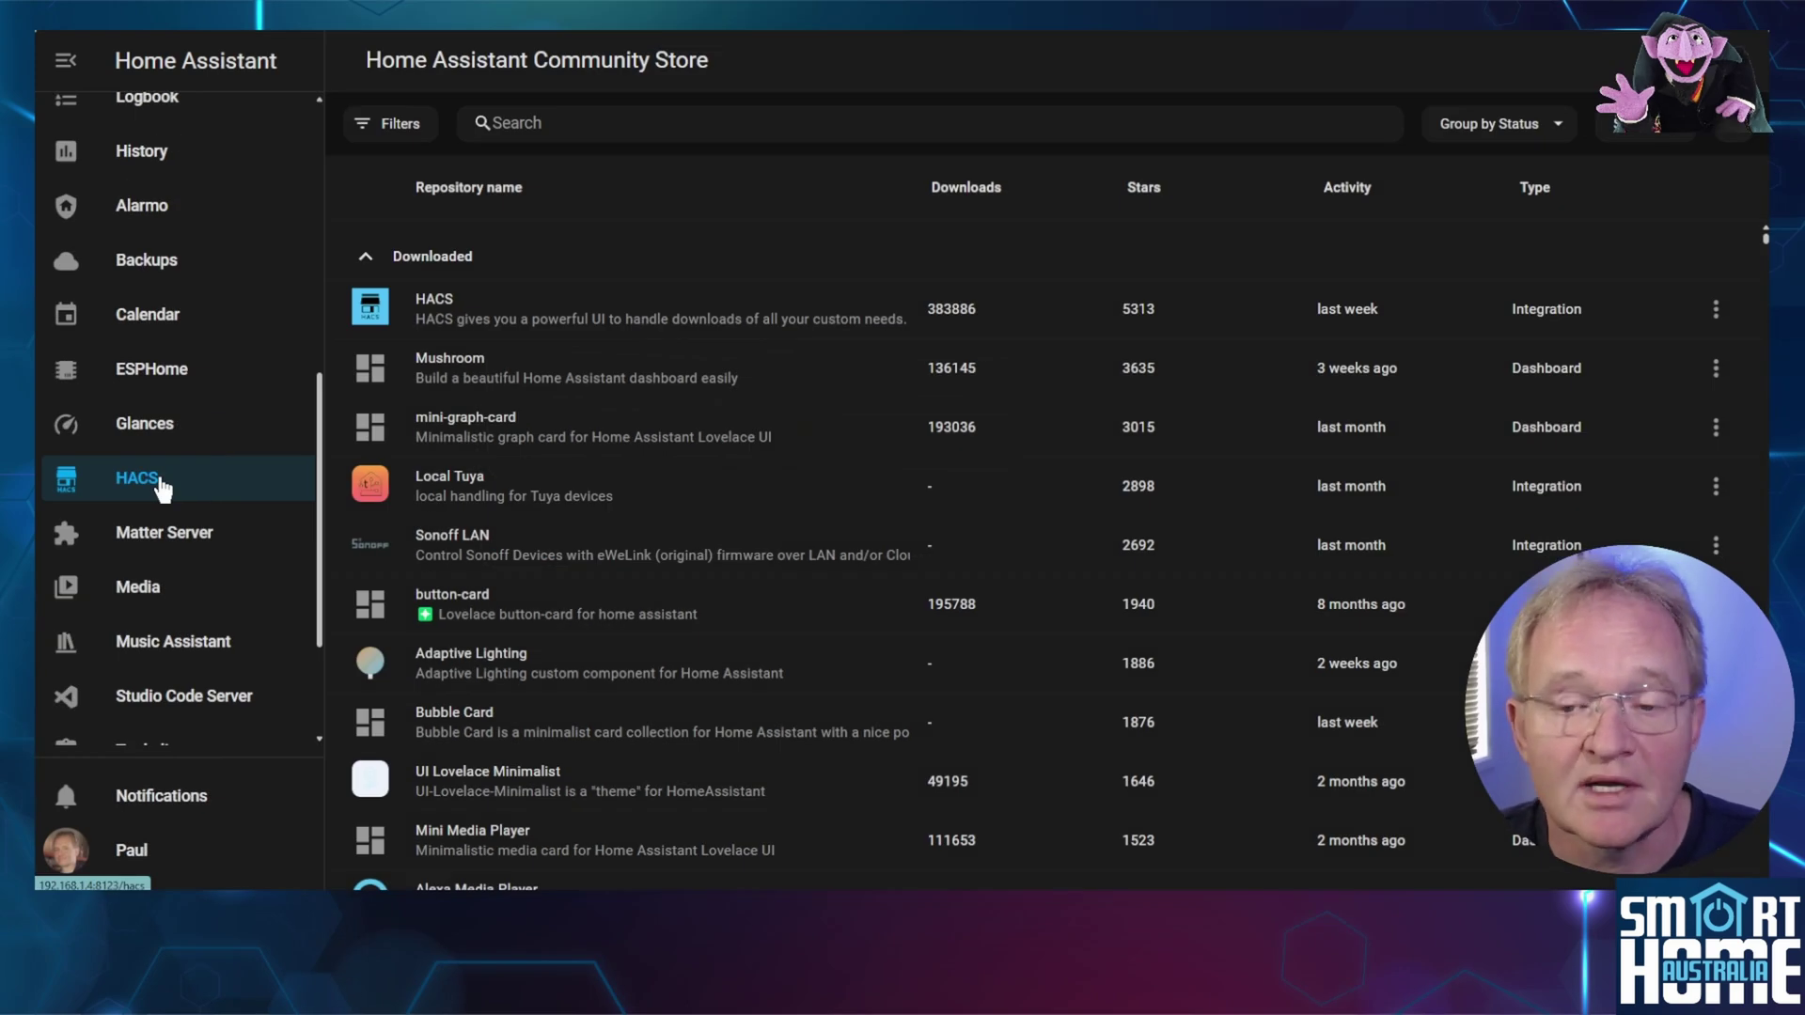
# - Download the auto-entities card v1.13.0 from HACS and reload the page to load it
pyautogui.write('auto-entities')
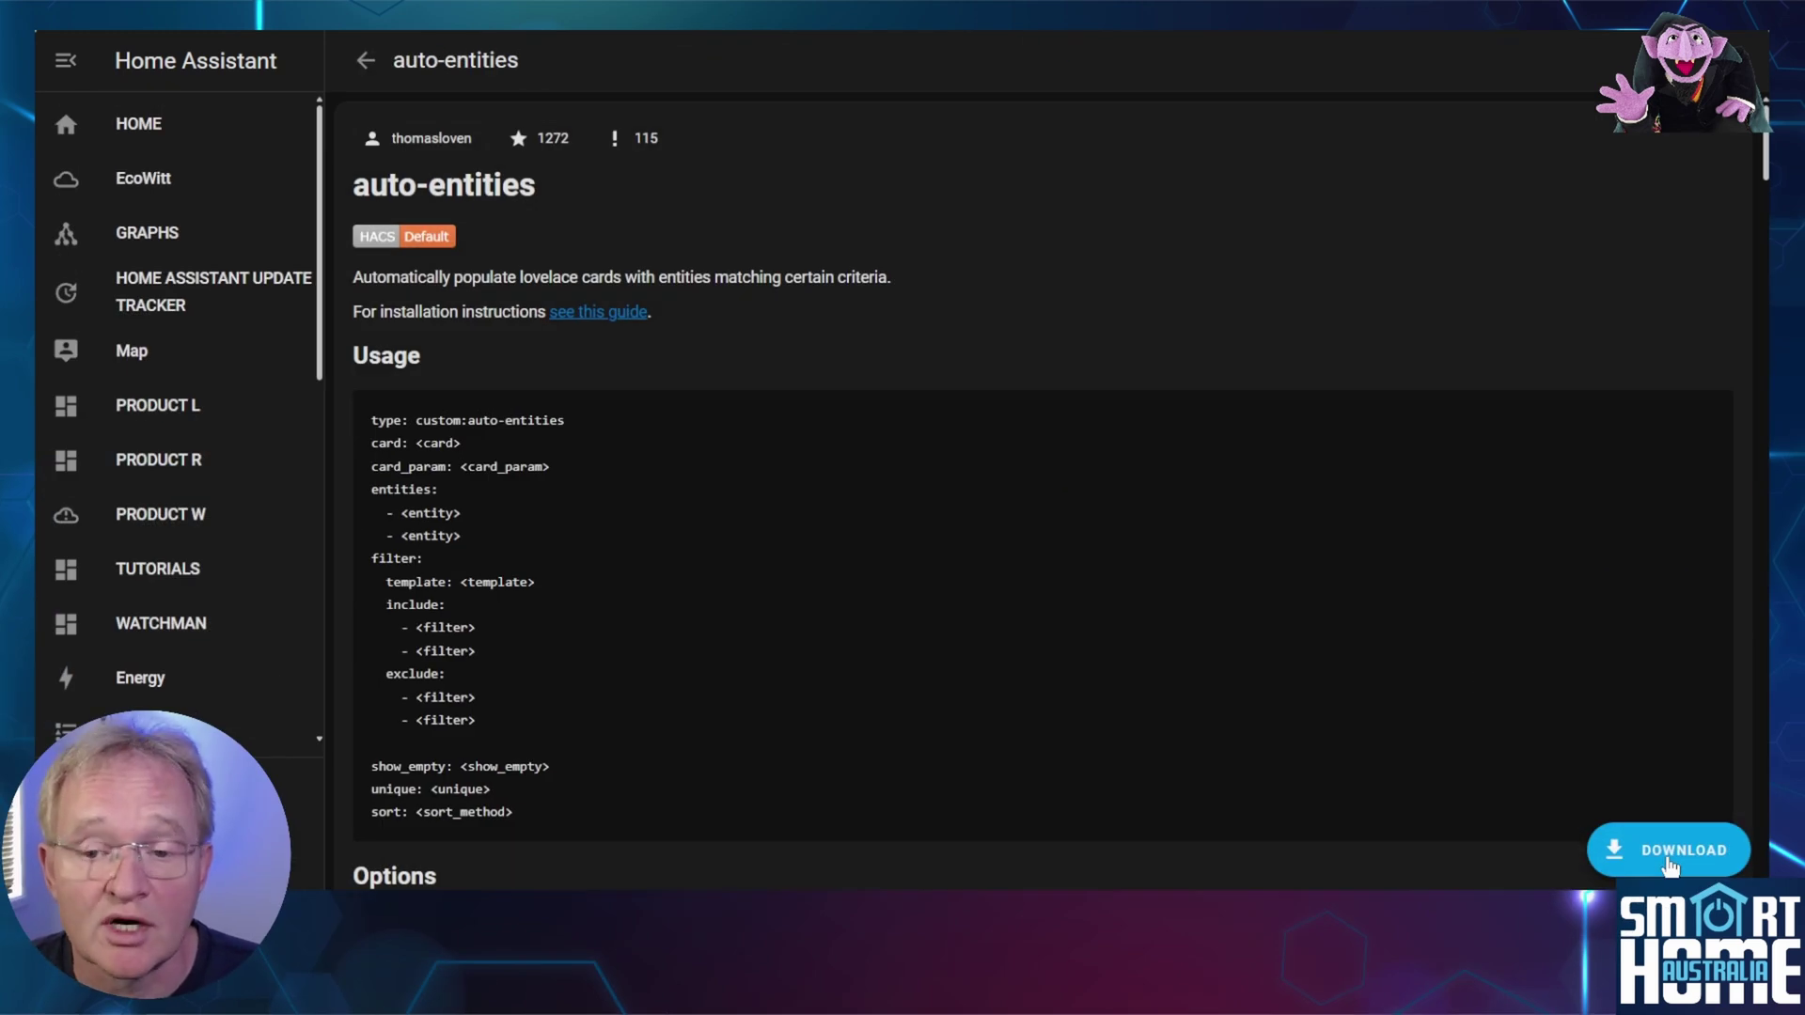
pyautogui.click(1669, 851)
pyautogui.click(1295, 609)
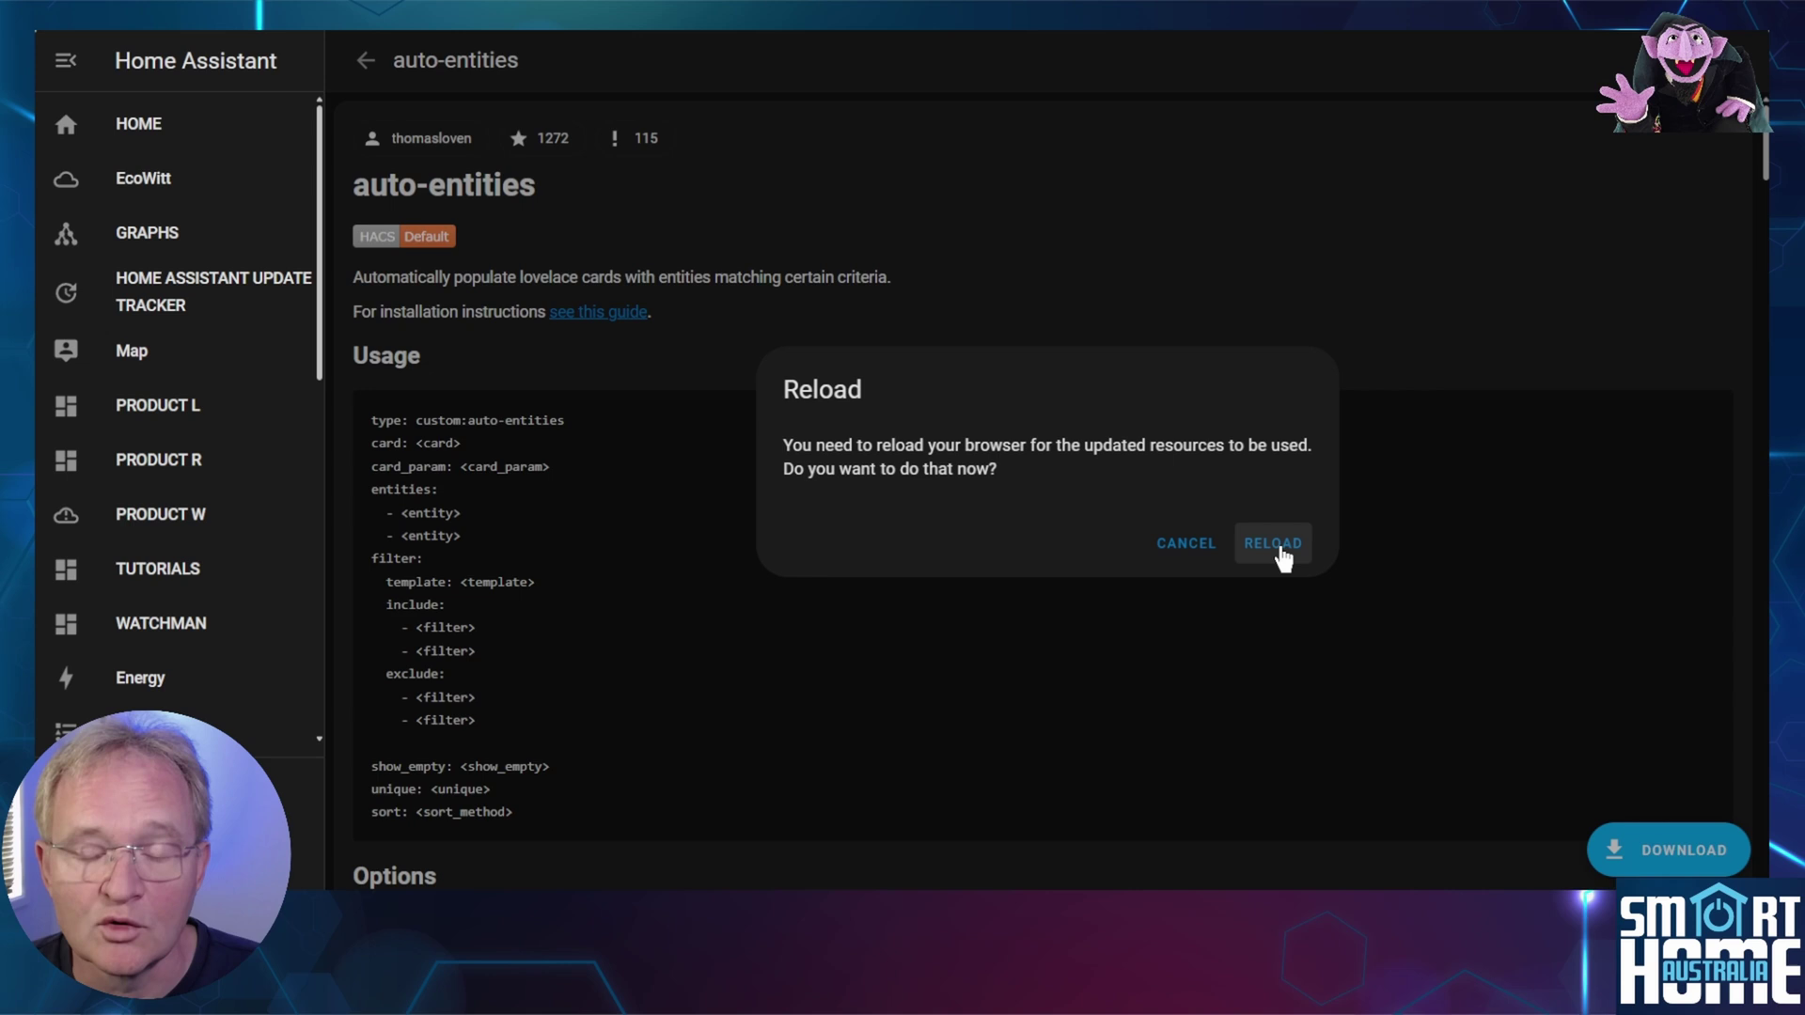
pyautogui.click(1283, 559)
pyautogui.click(106, 31)
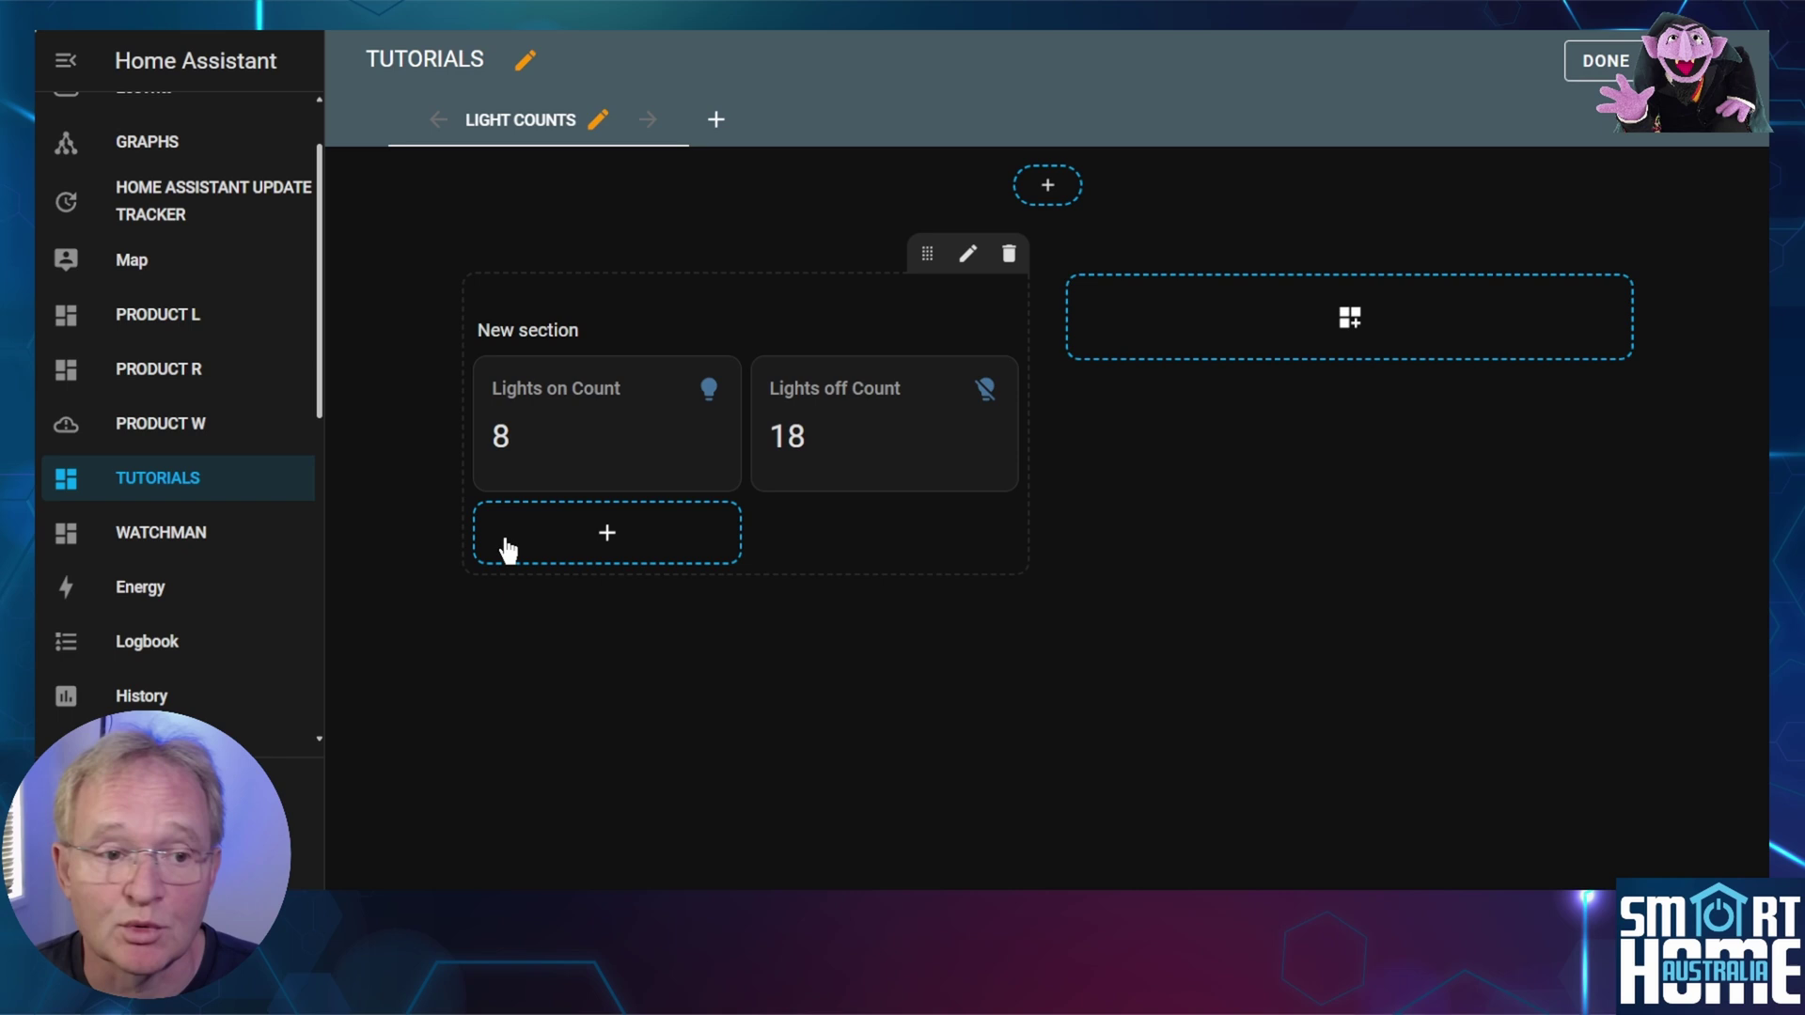
# - Add a Custom: Auto Entities card to the section and open its YAML code editor
pyautogui.click(611, 538)
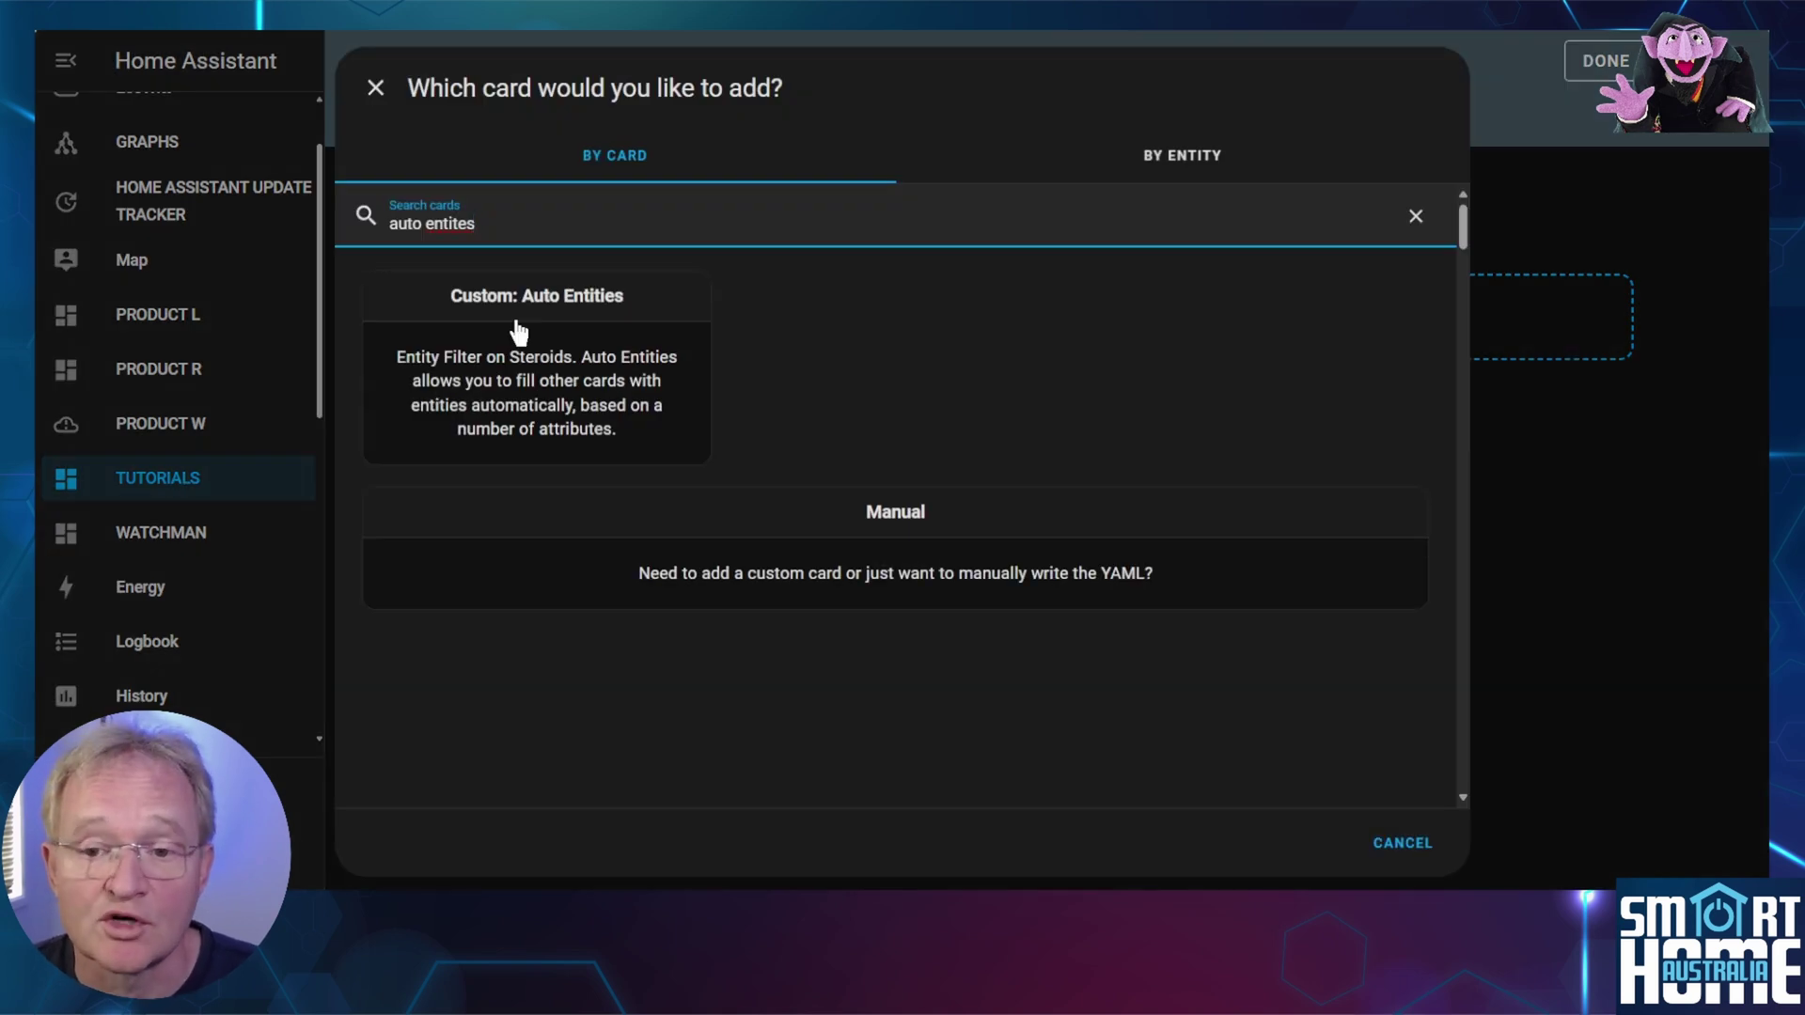
pyautogui.click(518, 330)
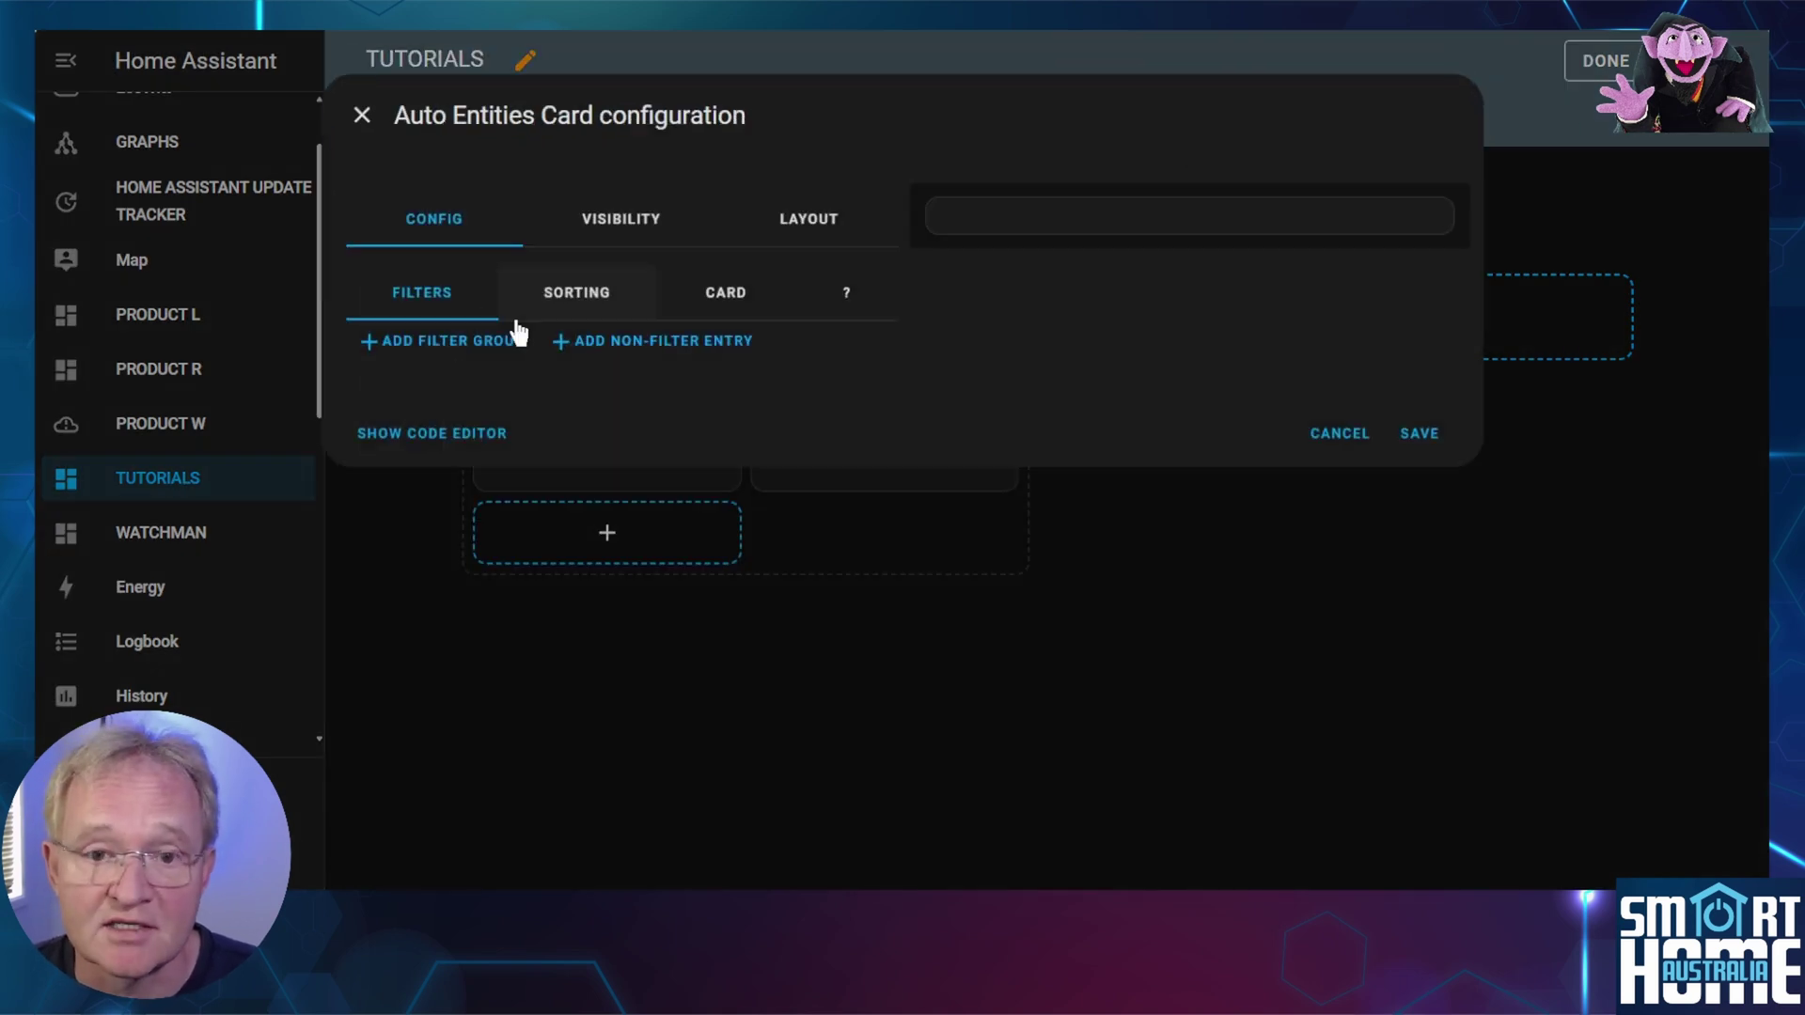
pyautogui.click(465, 438)
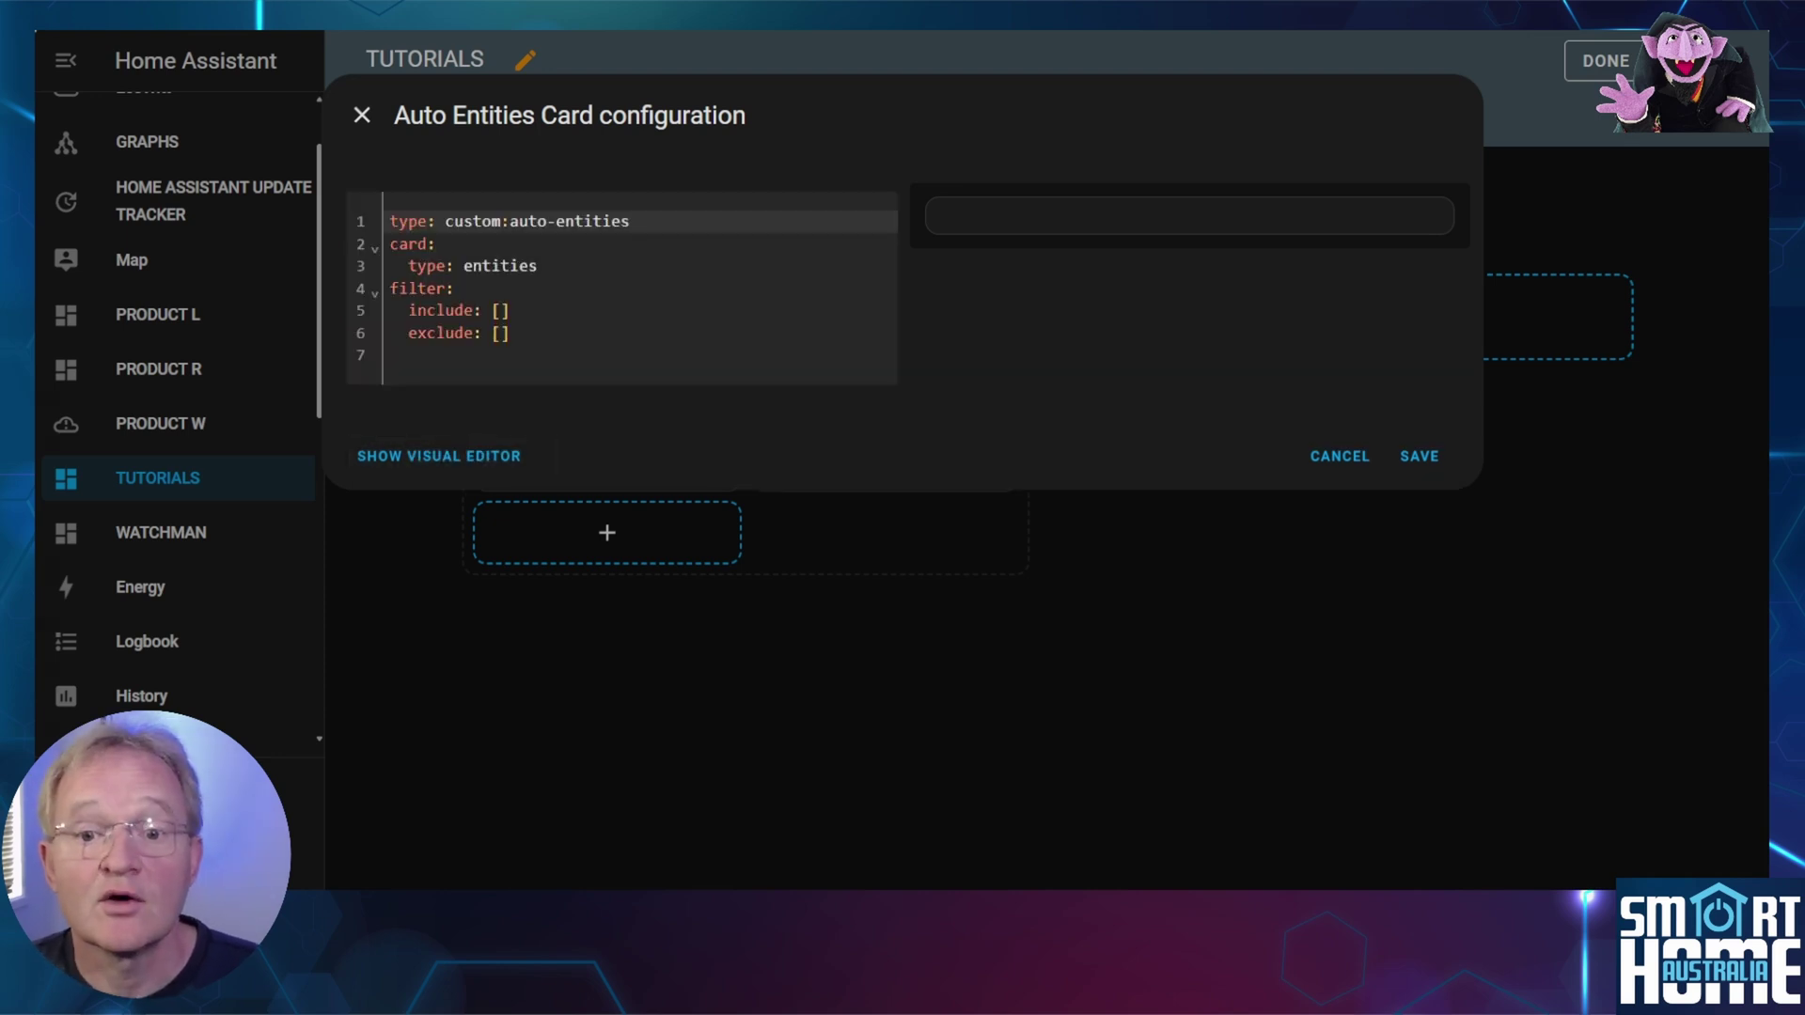